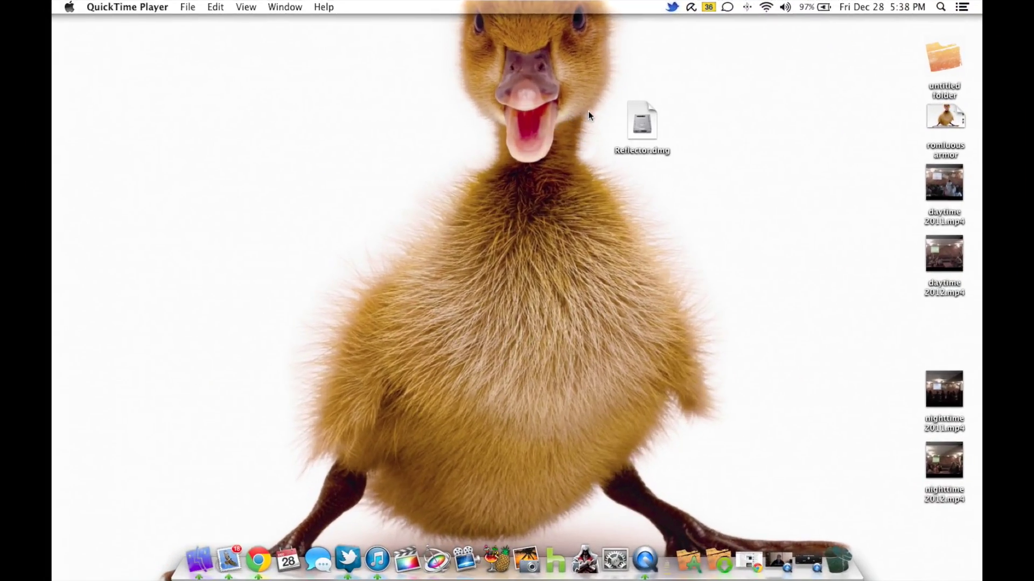
- Drag Reflector.dmg from mid-desktop toward the right-edge column of video files
drag(648, 127, 945, 331)
- Drop Reflector.dmg beside the video files, then in Chrome close the three Plex tabs and open a new tab
click(399, 413)
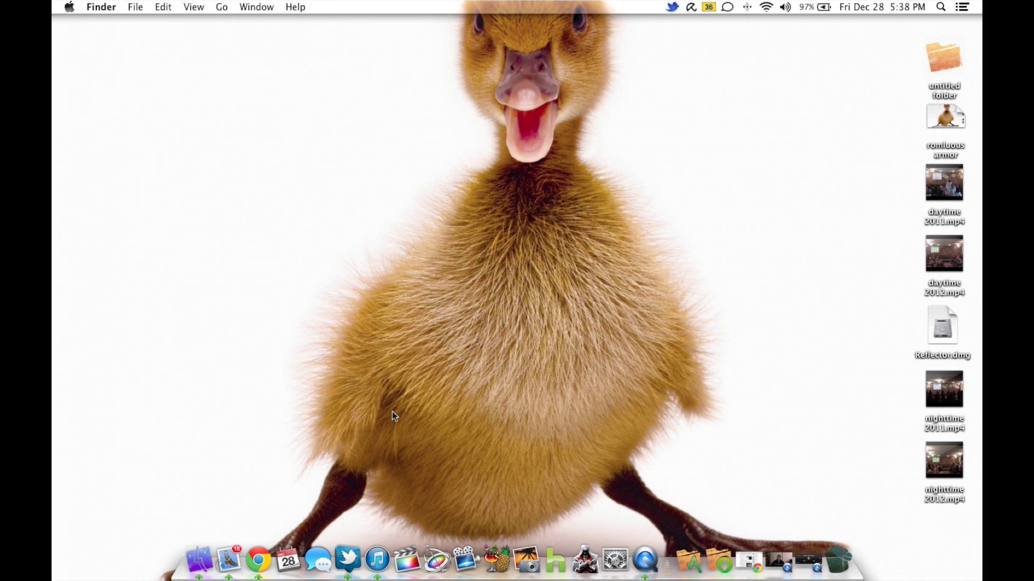
click(259, 560)
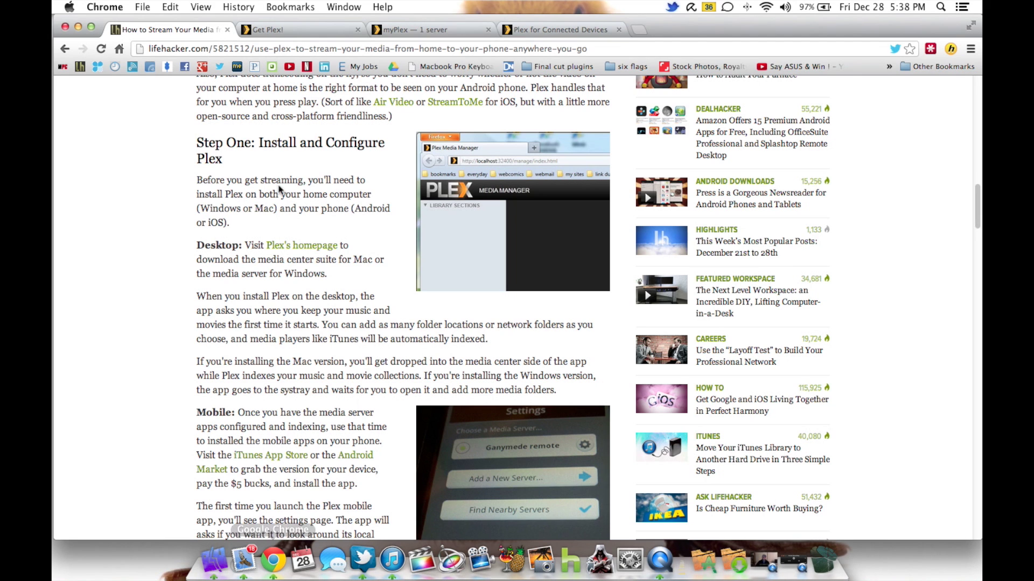
click(357, 30)
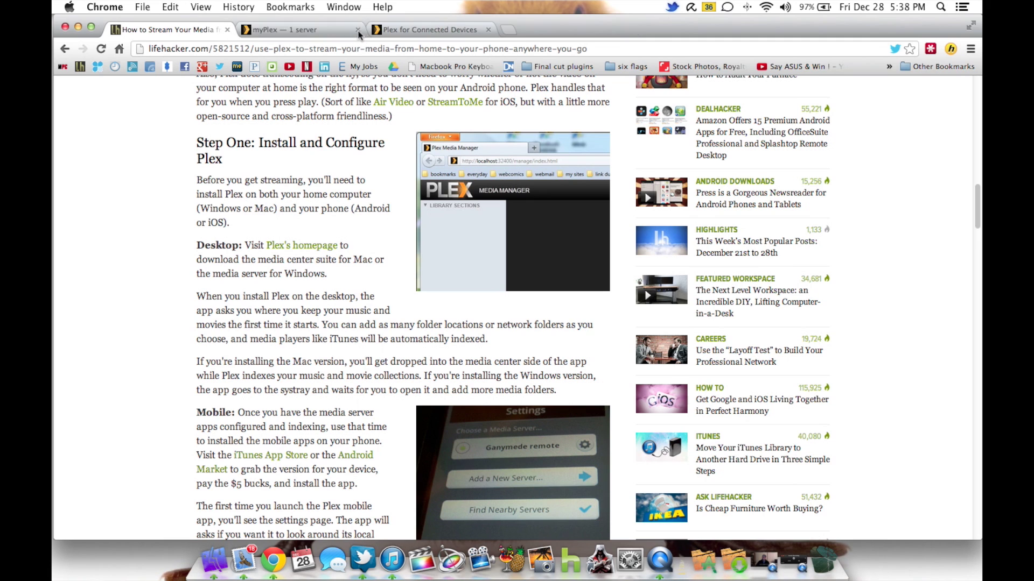
click(357, 30)
click(357, 30)
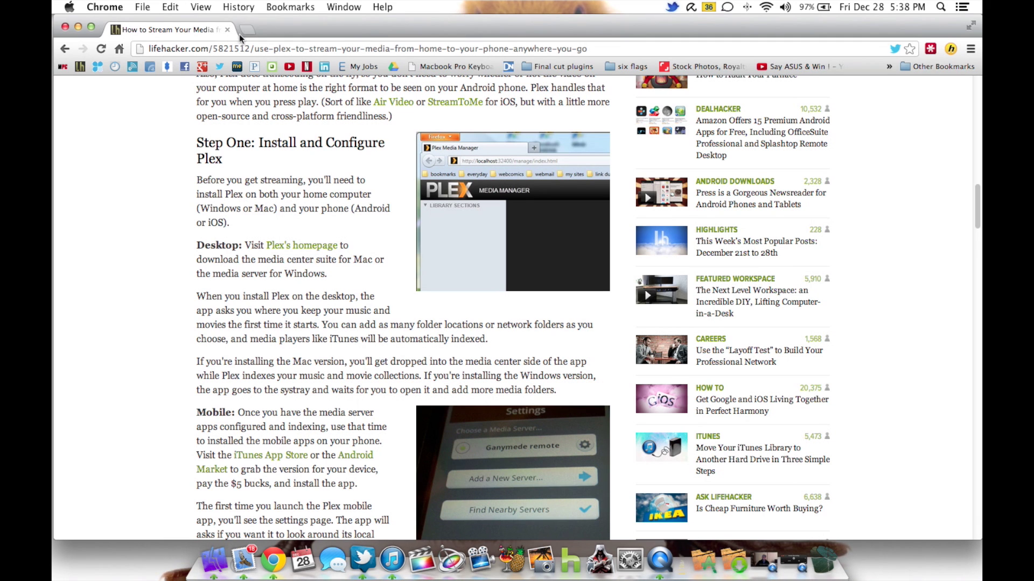
click(249, 30)
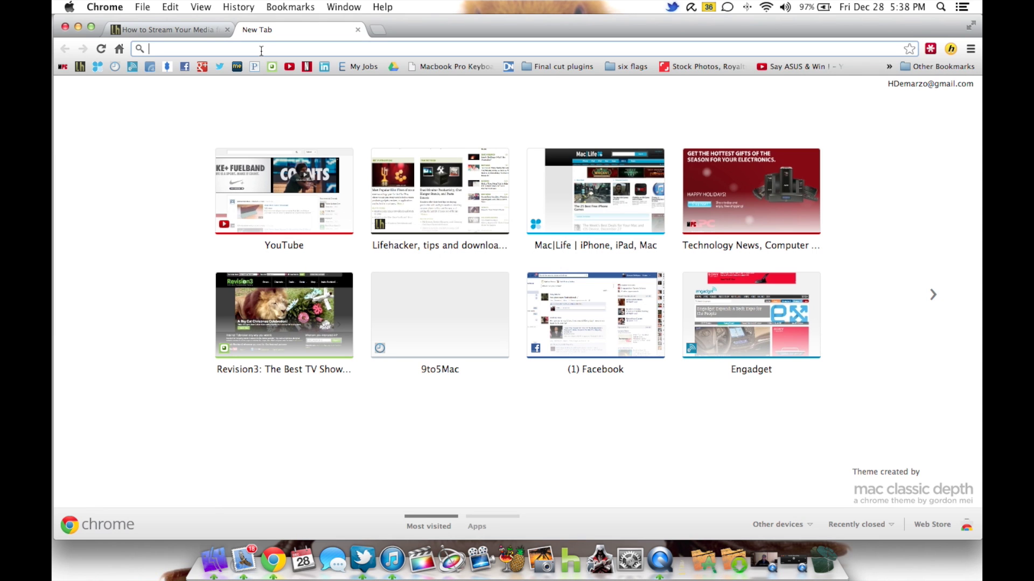
- Search Google for 'plex' and open the 'Plex - A Complete Media Solution' result at plexapp.com
text(plex)
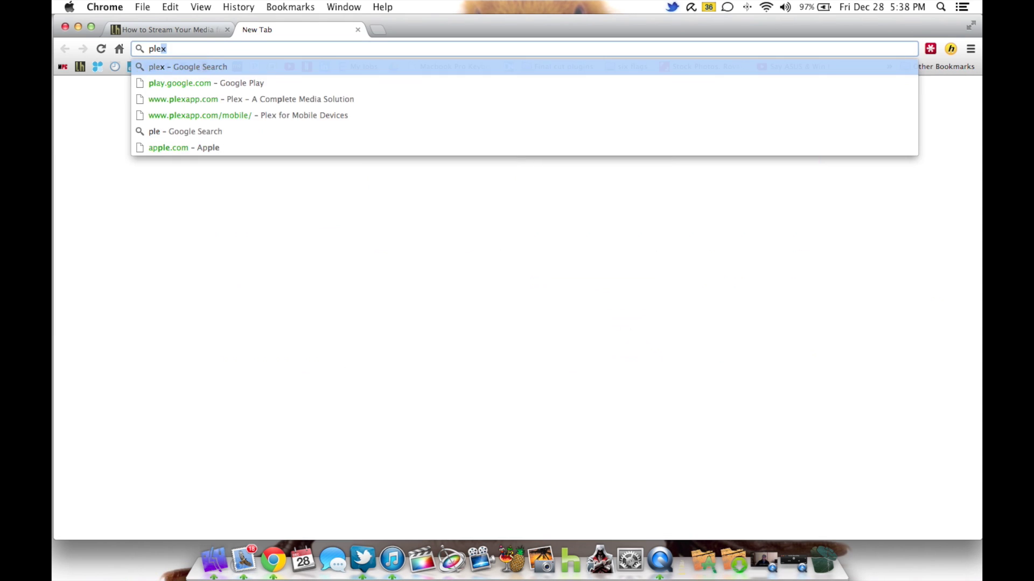
key(Return)
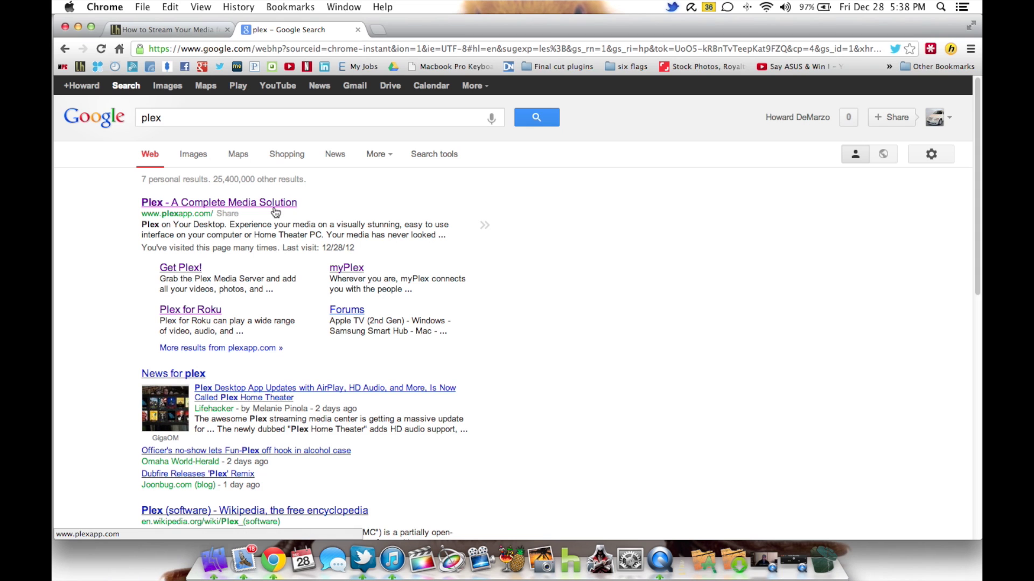
click(275, 208)
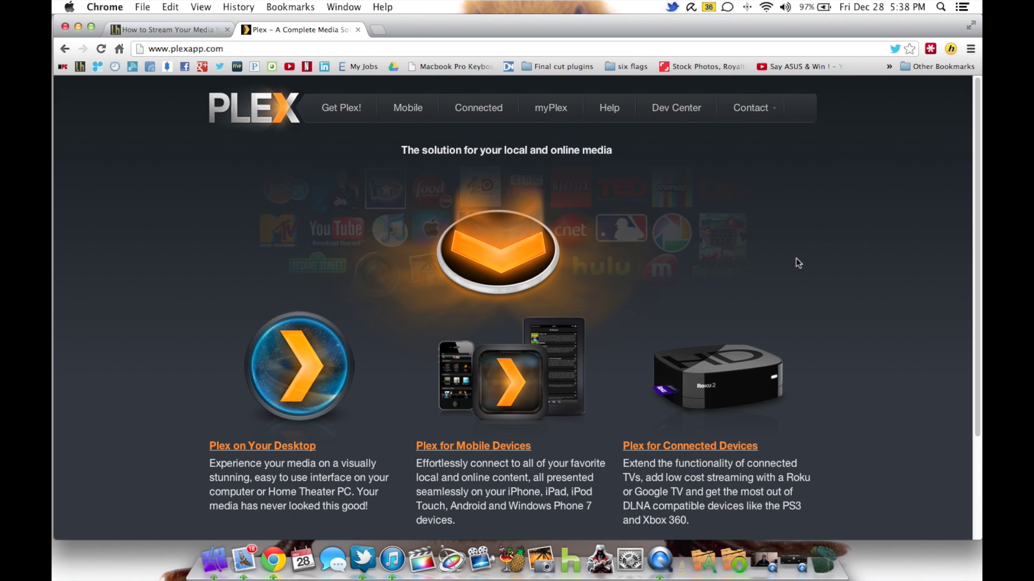
scroll(797, 264, down, 3)
scroll(798, 265, up, 3)
scroll(798, 265, down, 3)
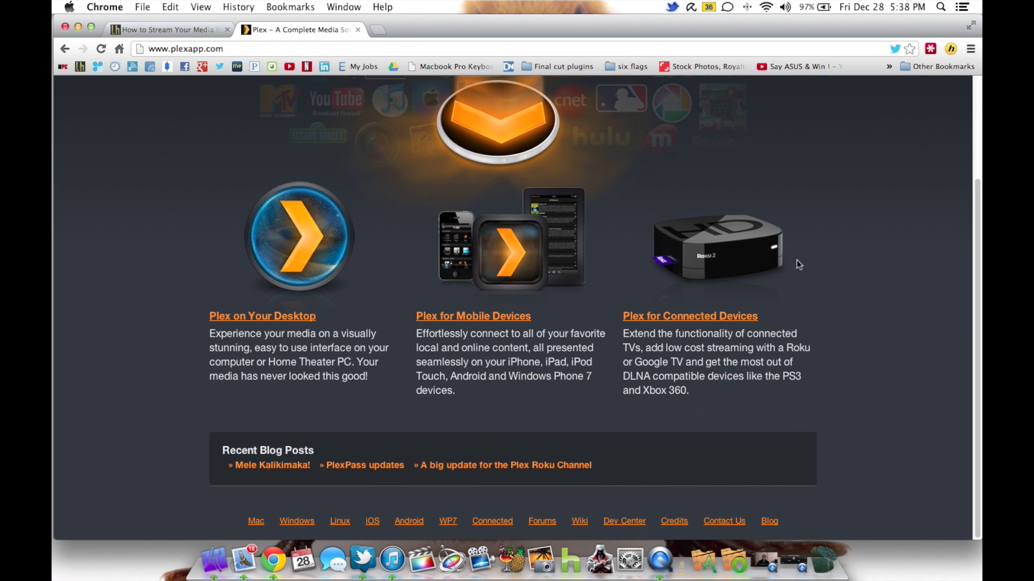
scroll(832, 296, up, 3)
scroll(845, 313, down, 1)
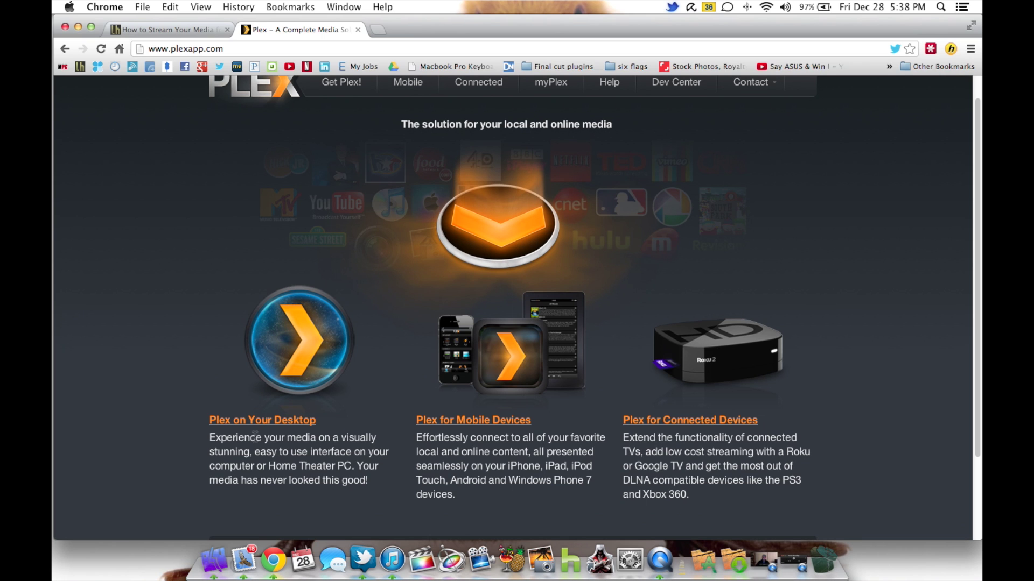
- On Plex on Your Desktop, pick Mac OS X and start the Plex Media Server download
click(263, 421)
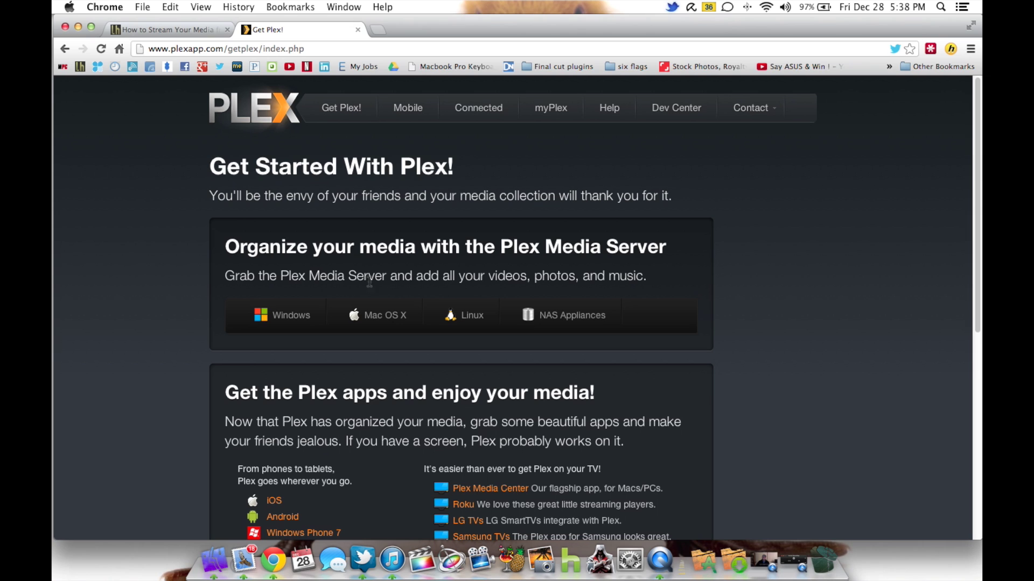
click(387, 321)
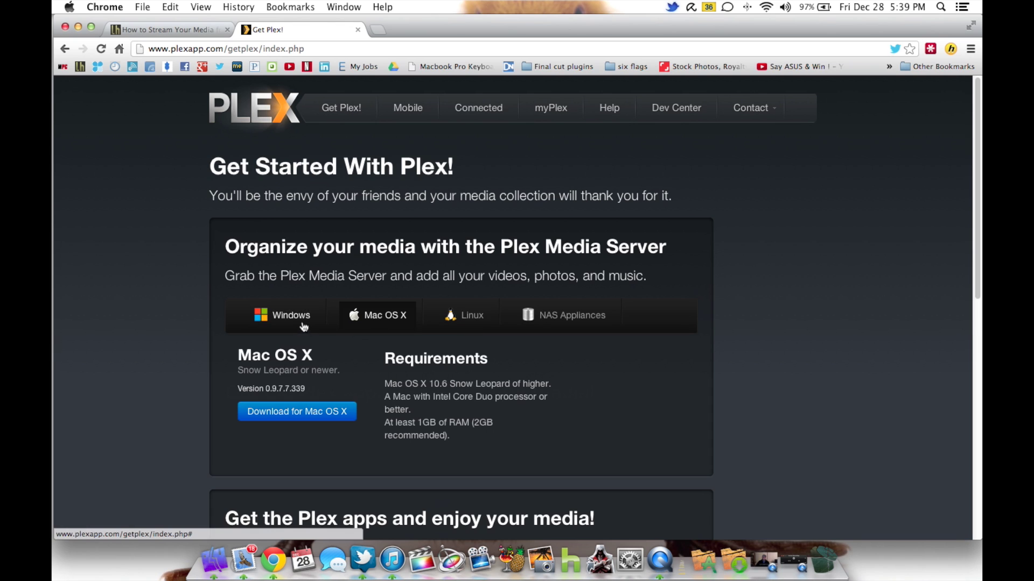
click(306, 416)
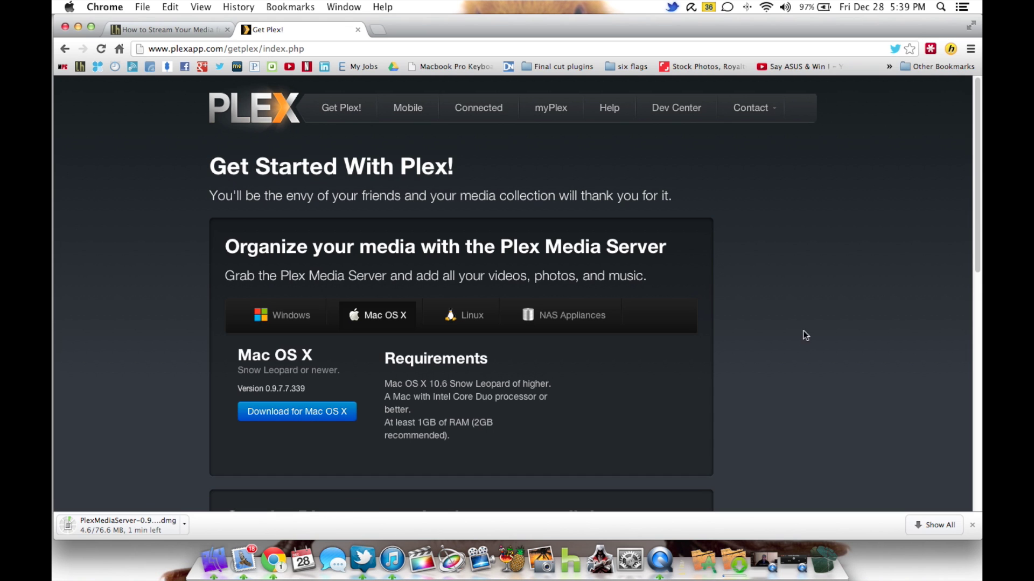
scroll(771, 336, down, 6)
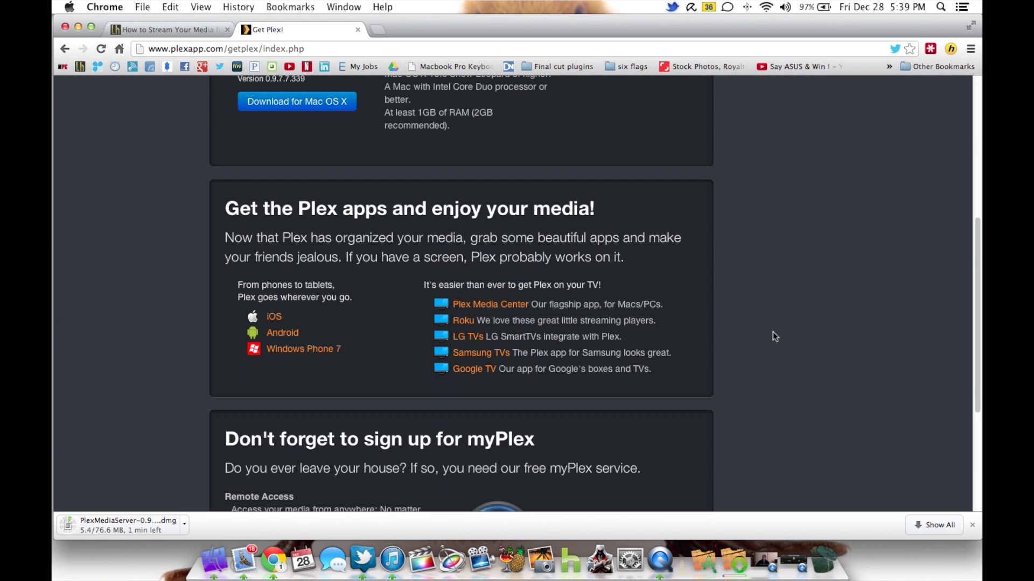
scroll(775, 336, down, 4)
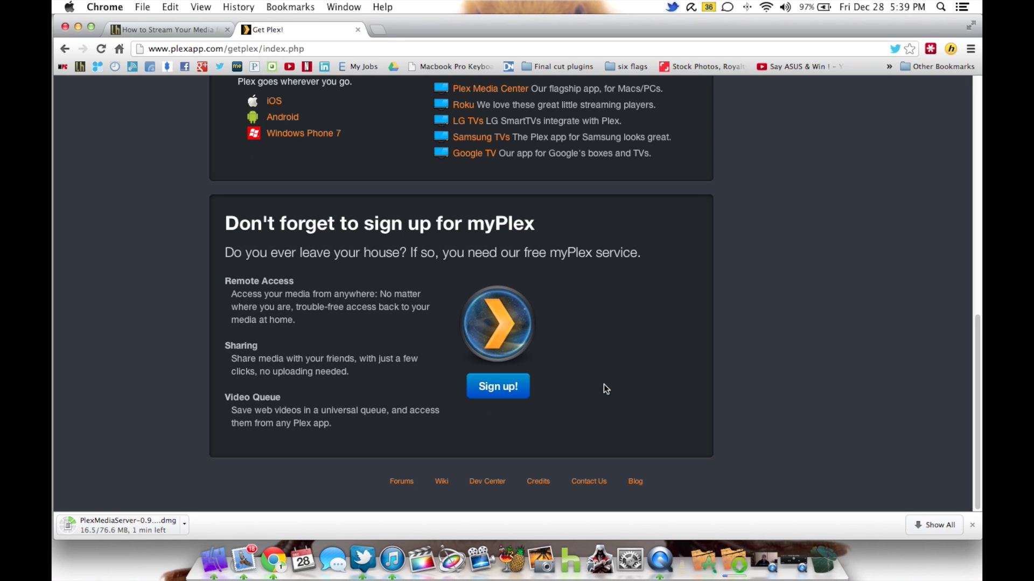
click(496, 396)
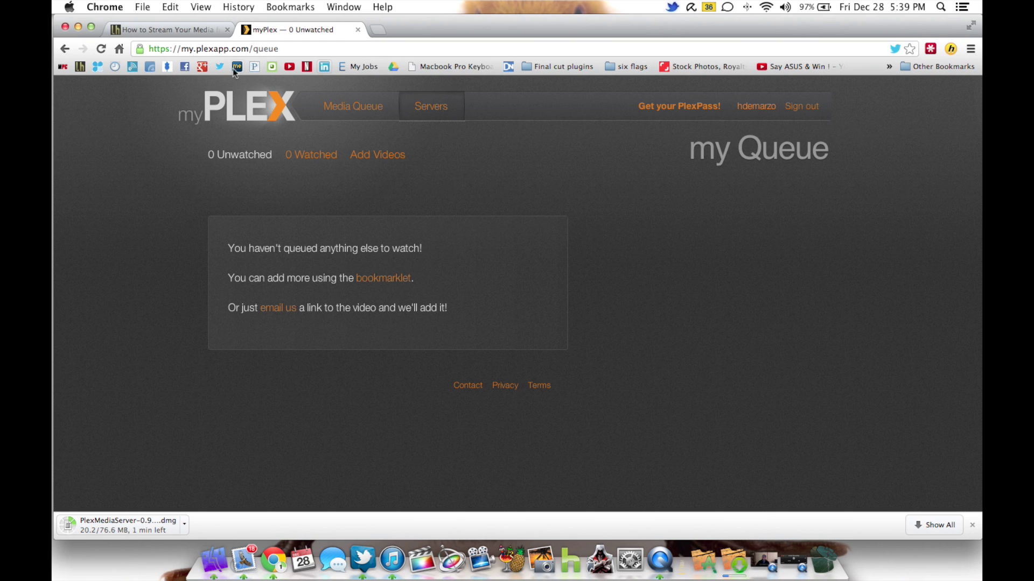
click(65, 48)
scroll(655, 340, up, 10)
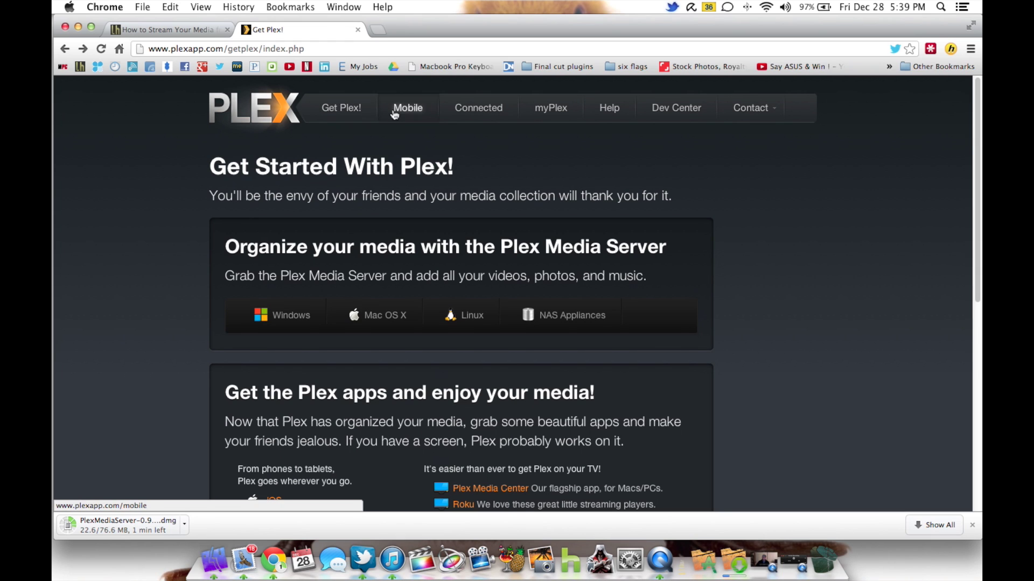
- From the Plex home page, go to Plex for Mobile Devices and open Windows Phone 7
click(227, 119)
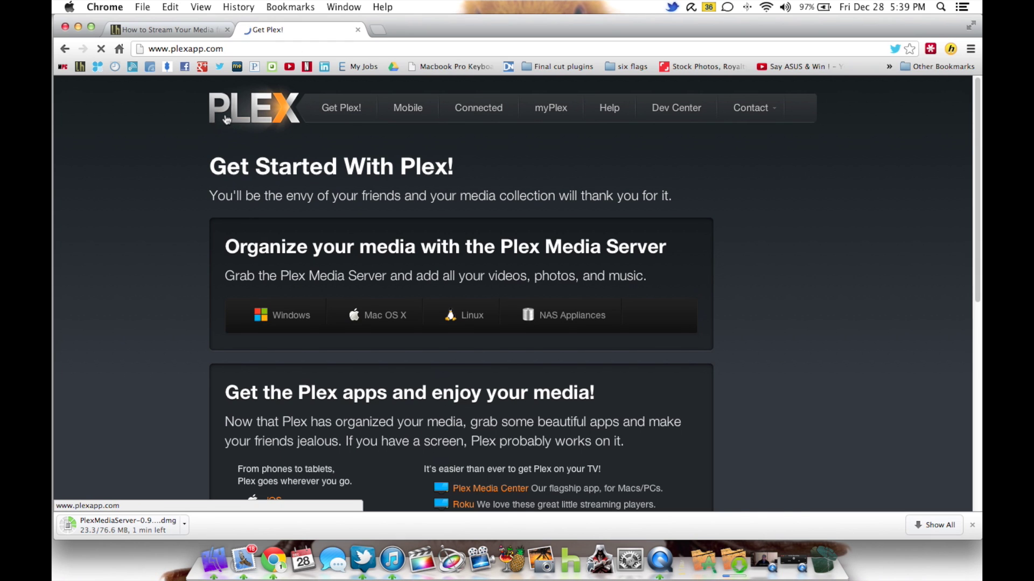
scroll(661, 293, down, 5)
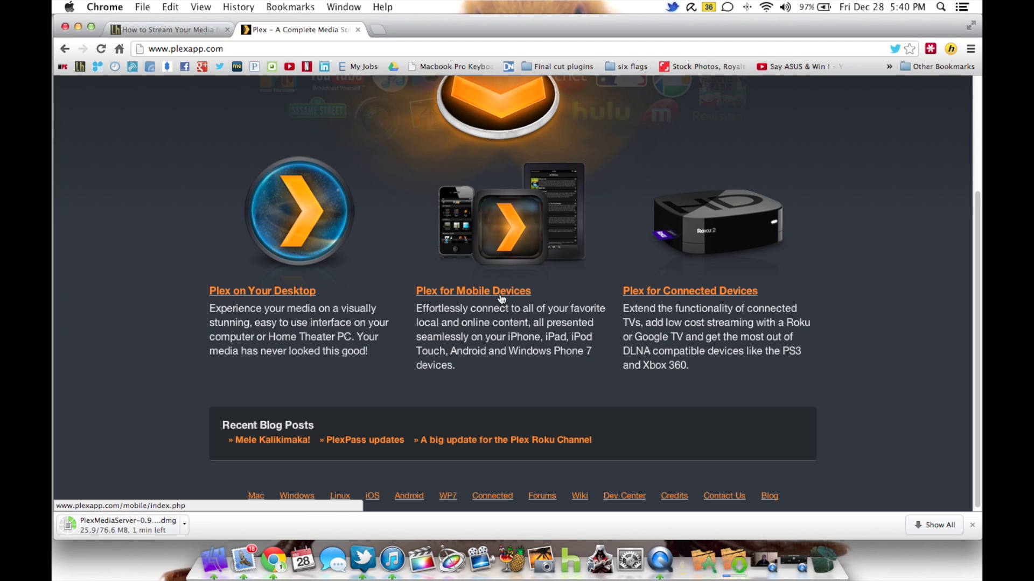
click(501, 293)
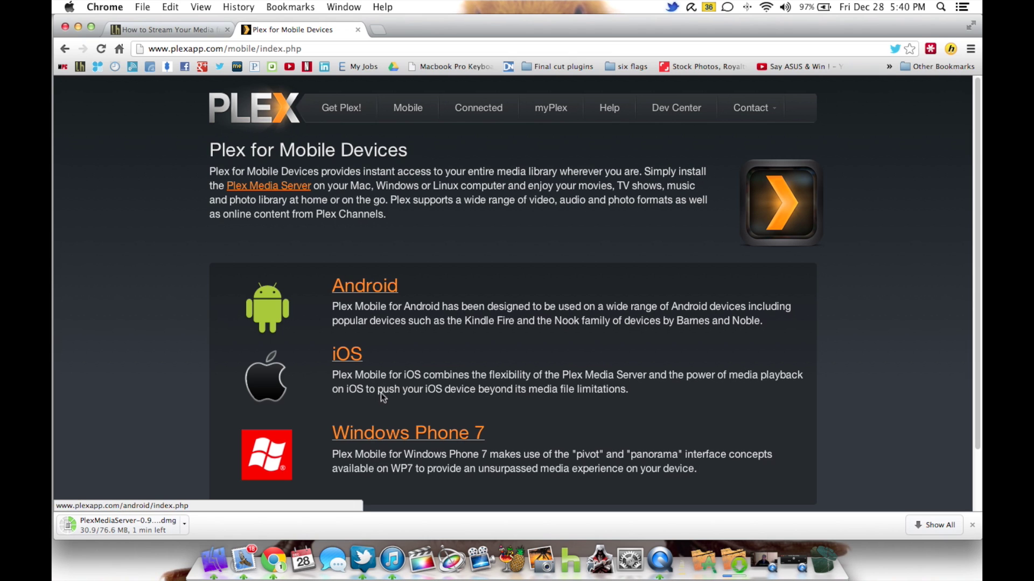
scroll(633, 369, down, 3)
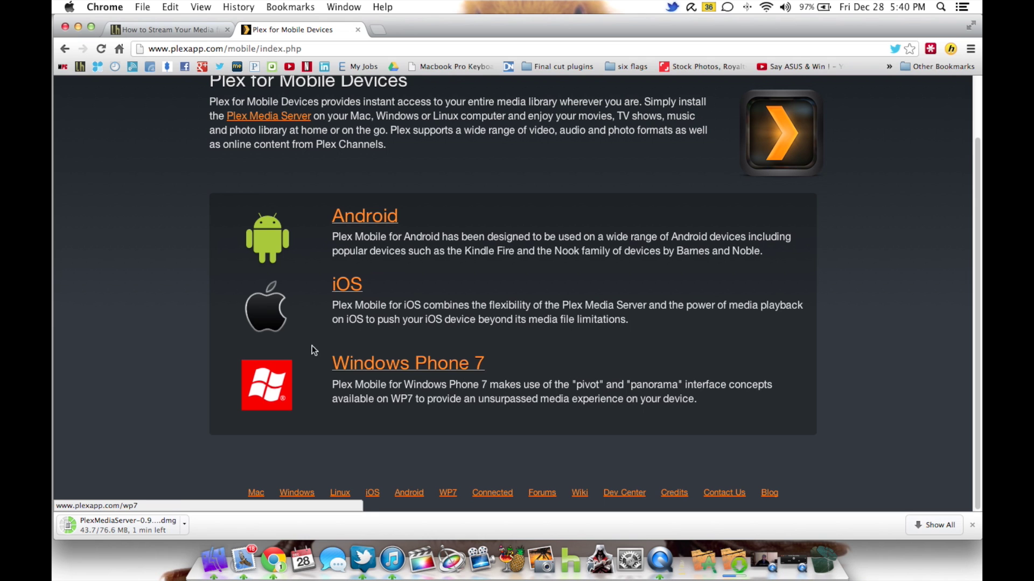
click(394, 365)
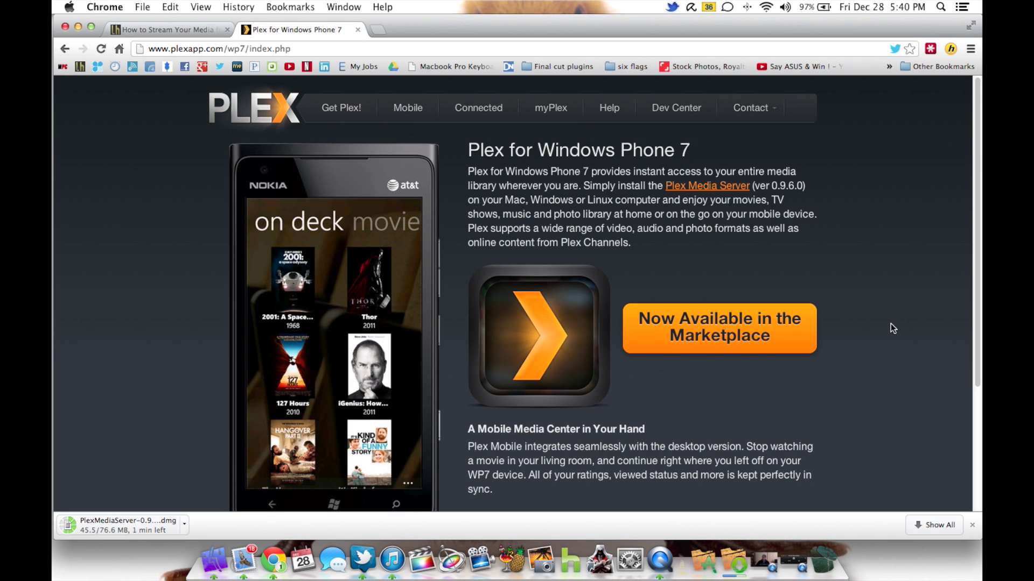
- Scroll down and back up through the Plex for Windows Phone 7 page
scroll(890, 329, down, 3)
scroll(893, 329, up, 3)
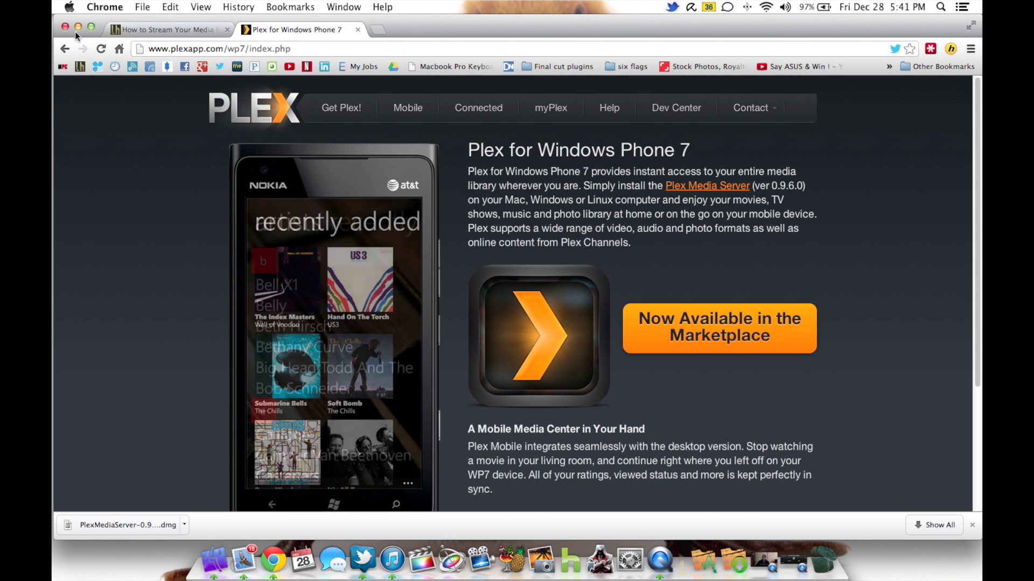
- Minimize Chrome and move the PlexMediaServer .dmg from Downloads onto the desktop
click(78, 28)
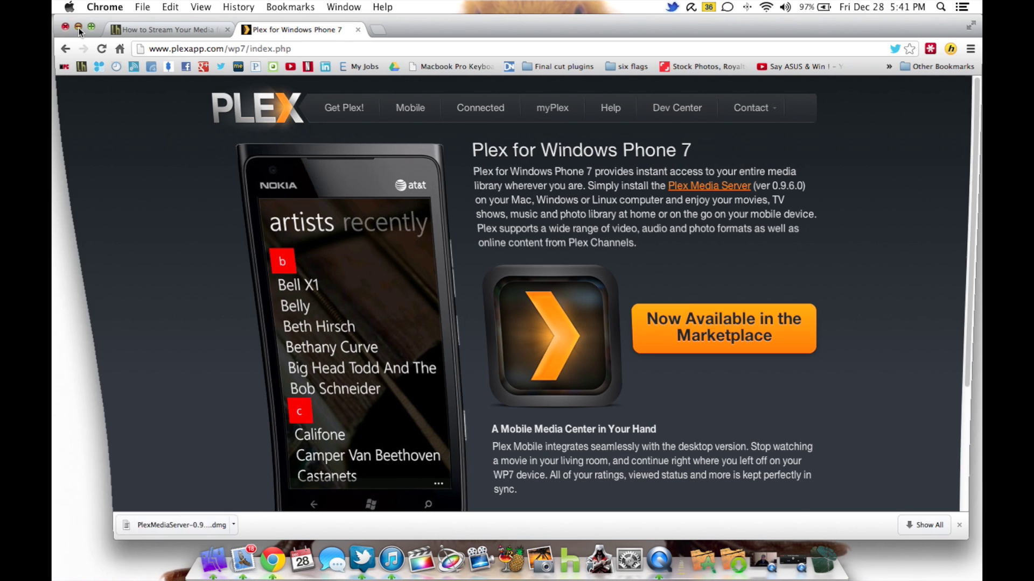
click(181, 527)
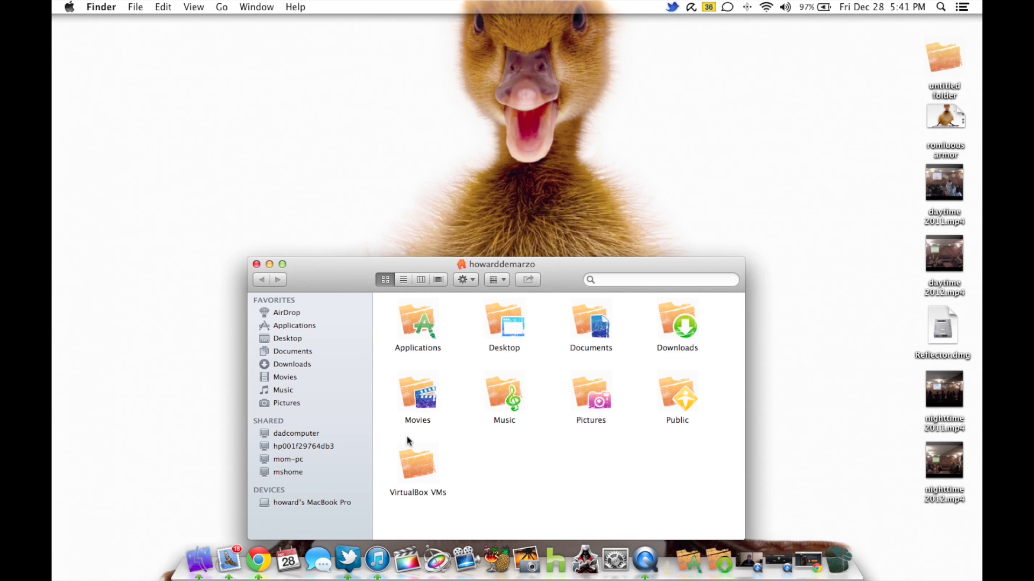
double_click(689, 326)
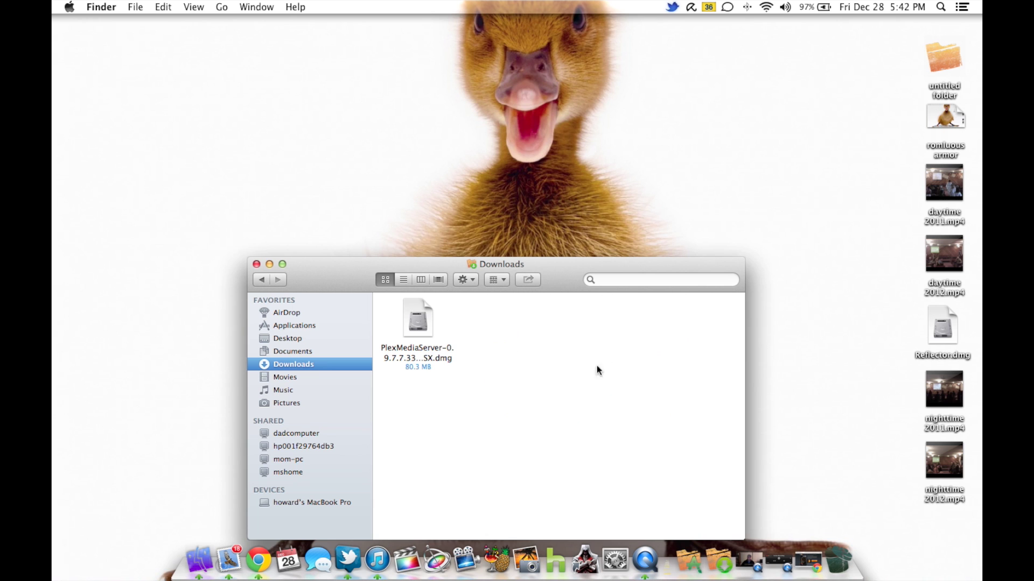
drag(424, 330, 165, 89)
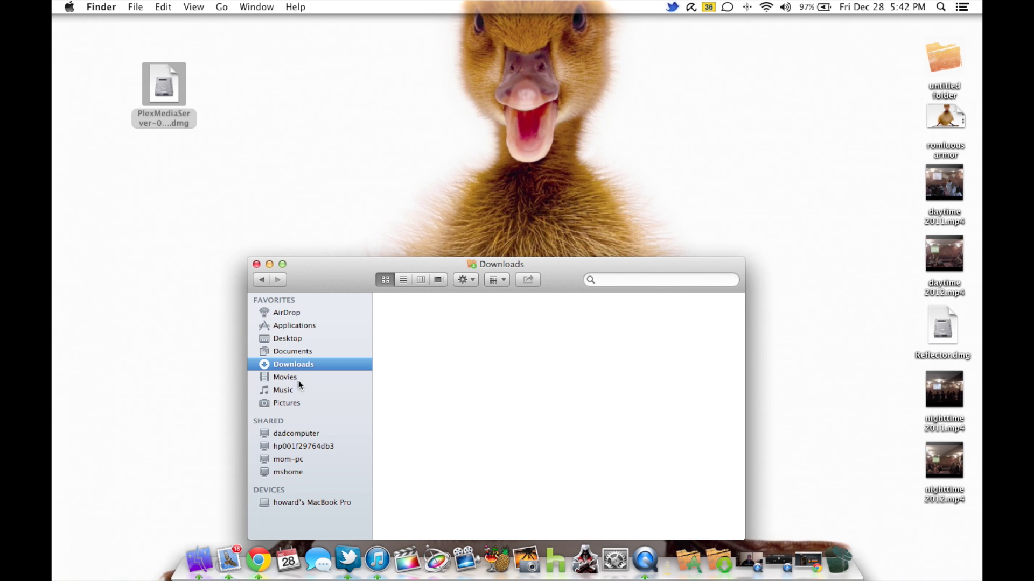
click(257, 265)
- Mount the PlexMediaServer disk image and select the Plex Media Server app inside
click(165, 95)
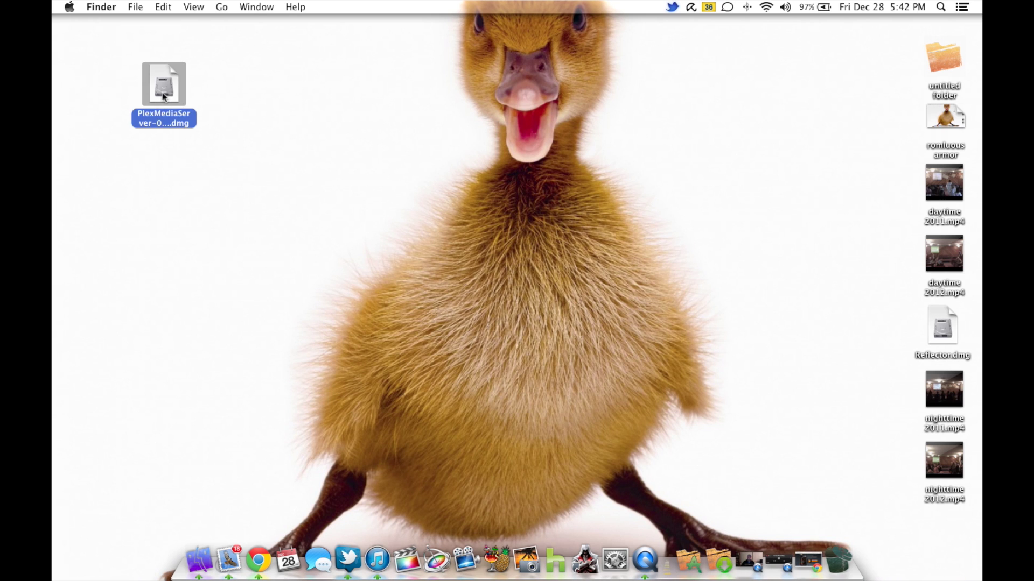
double_click(164, 95)
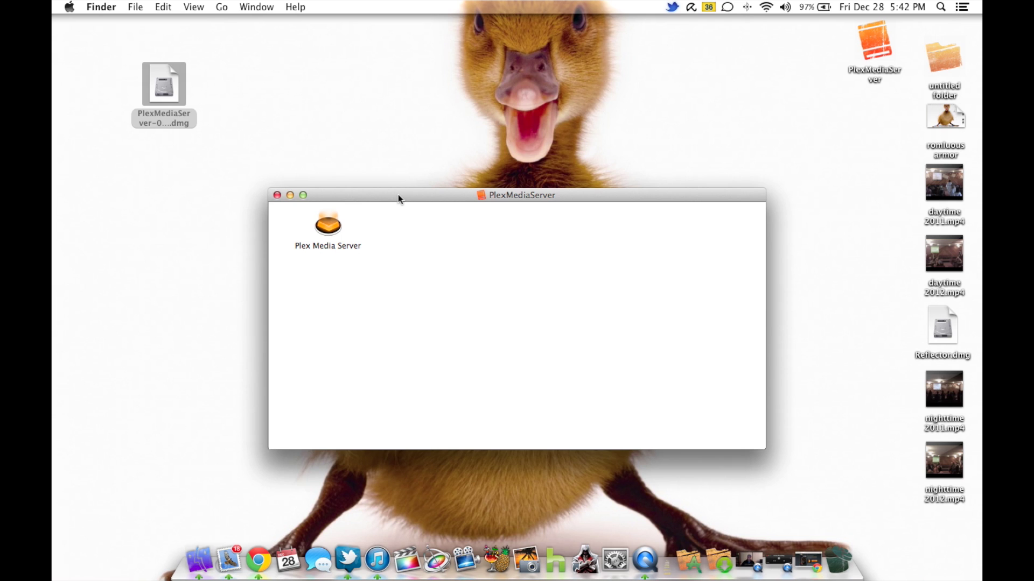
click(329, 232)
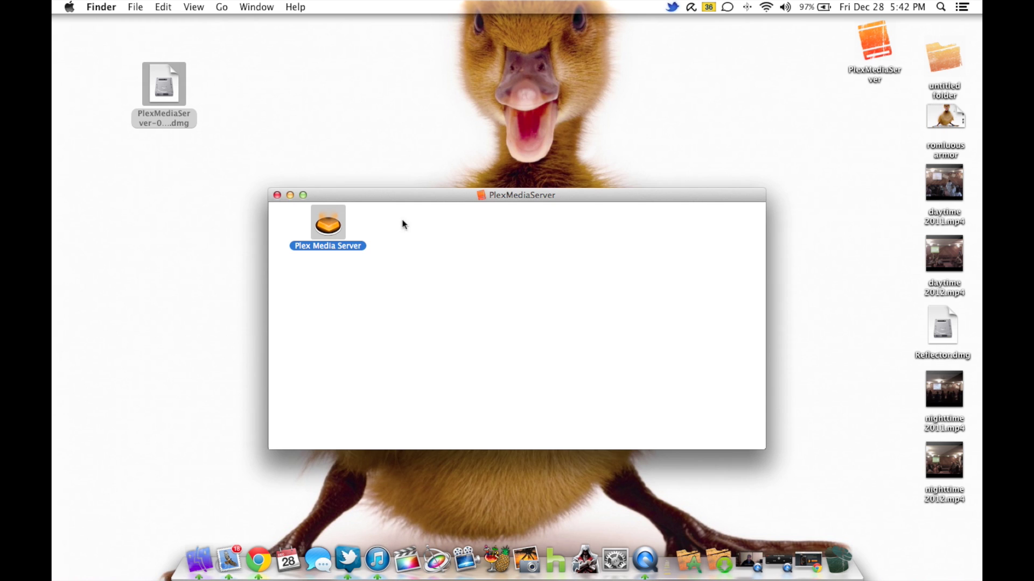
- Launch Plex Media Server, allow it past the Gatekeeper warning, and choose Check Automatically for updates
drag(443, 195, 593, 228)
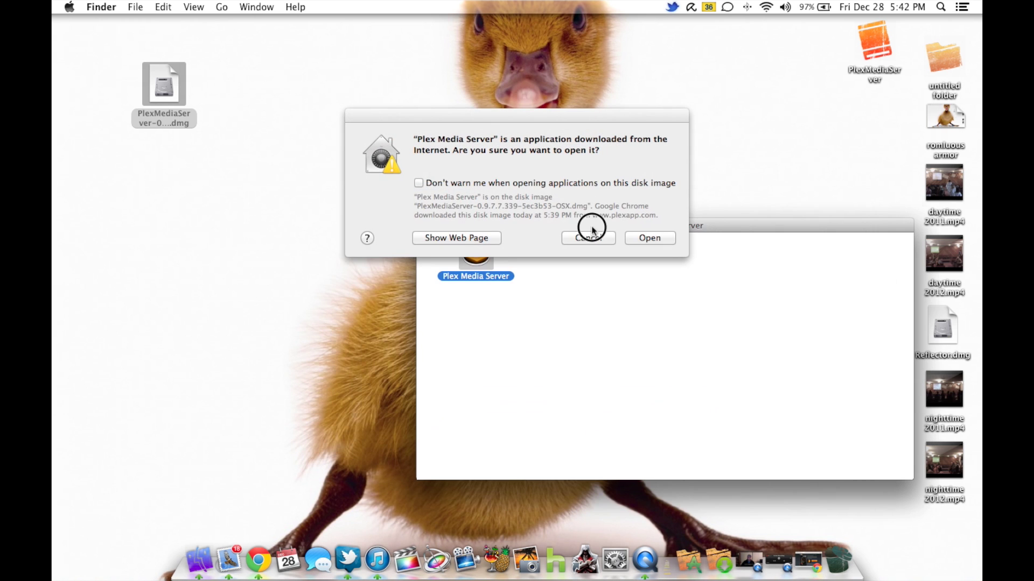
click(653, 239)
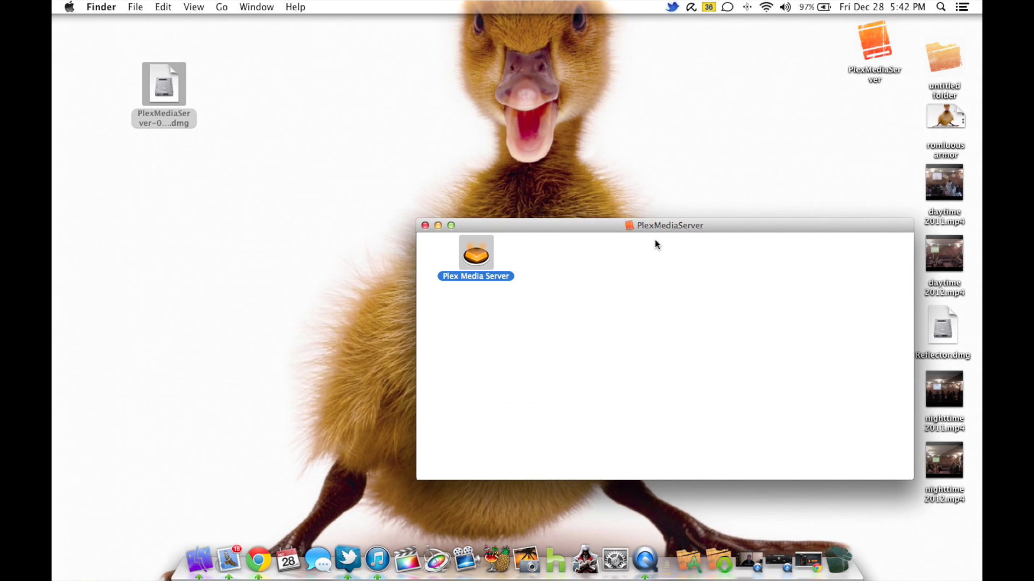
click(438, 226)
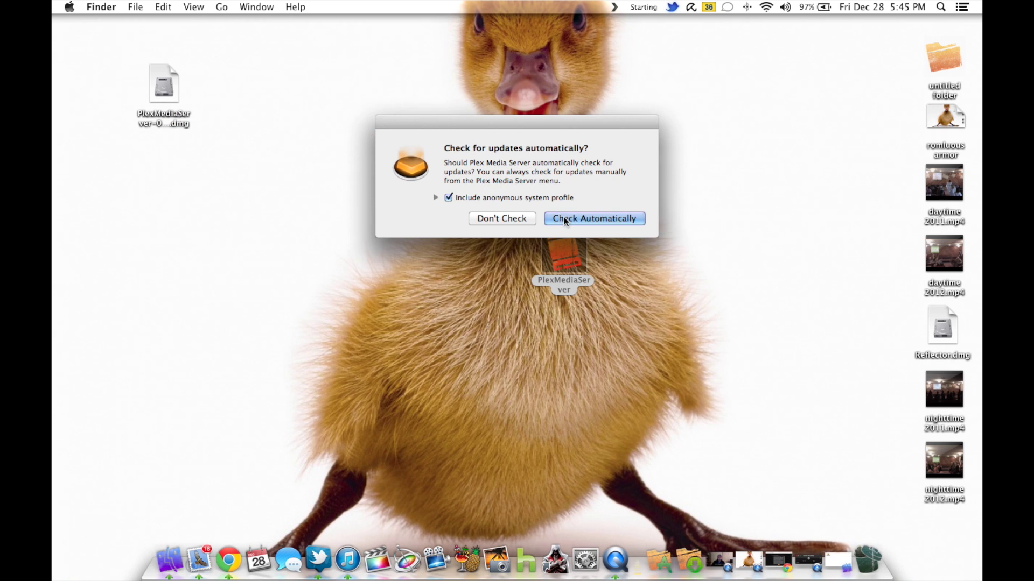
click(570, 218)
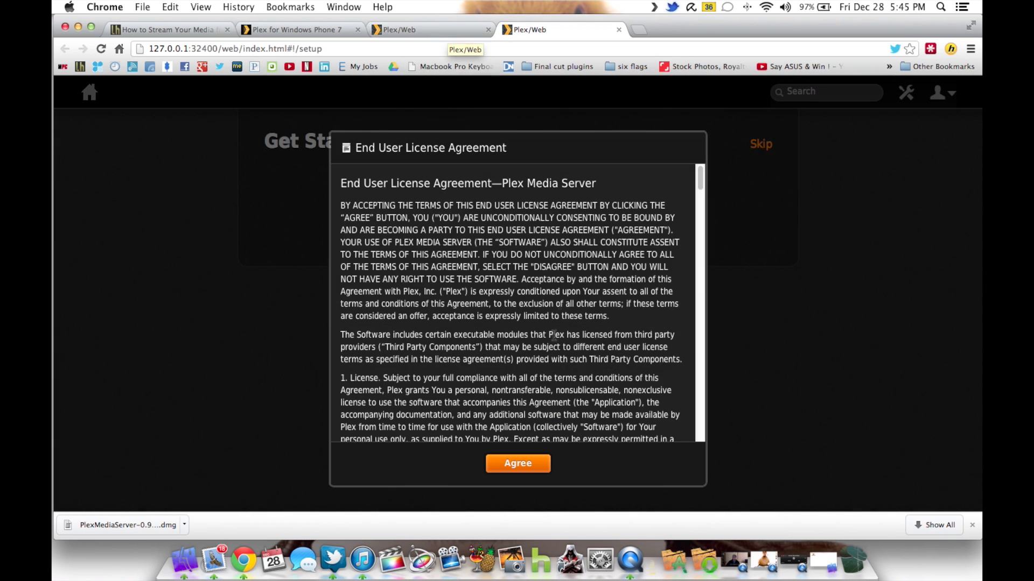
- Agree to the Plex EULA and close the extra Plex/Web, Windows Phone 7 and How to Stream tabs
scroll(554, 336, down, 10)
click(518, 464)
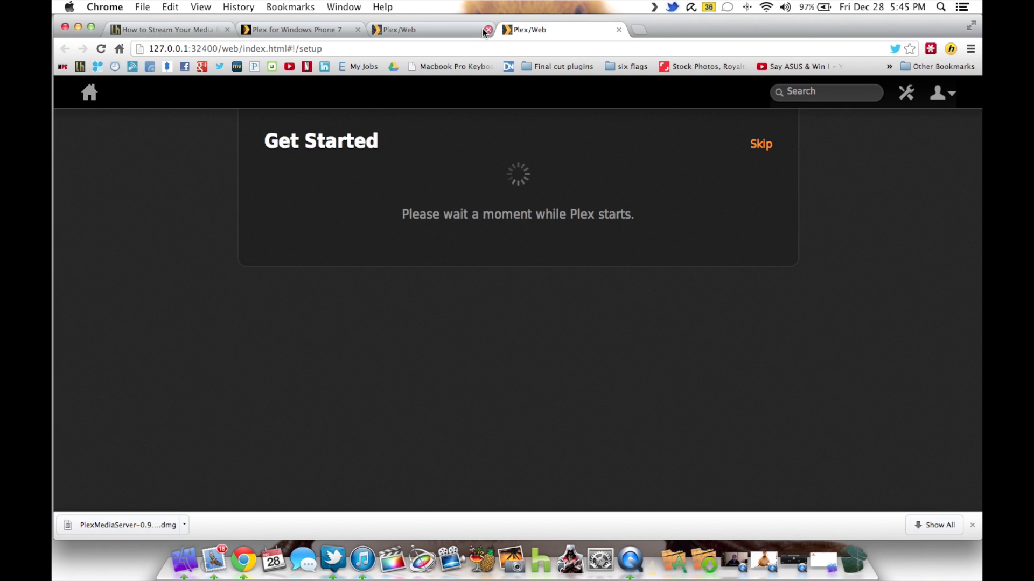
click(488, 29)
click(358, 29)
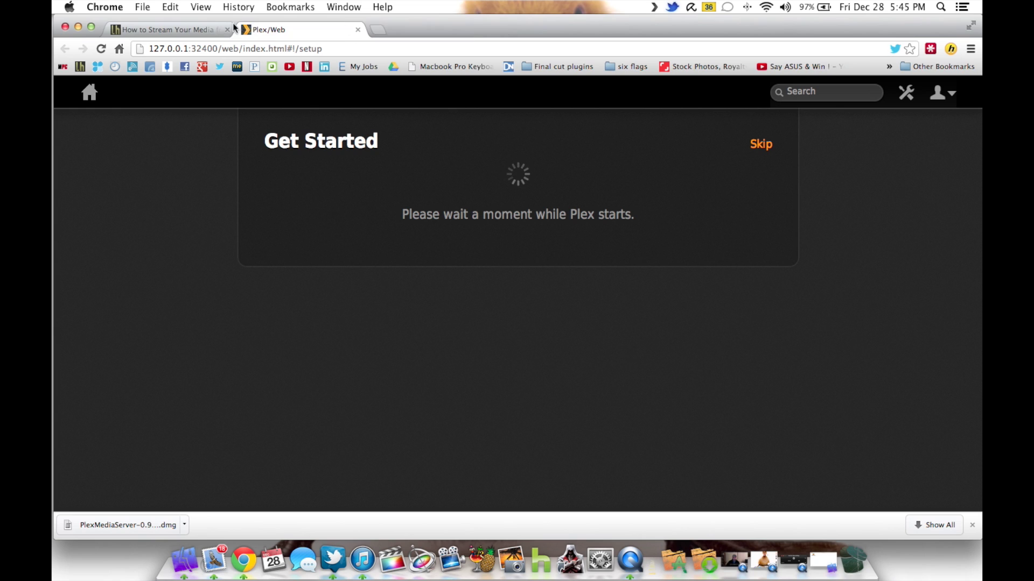
click(228, 29)
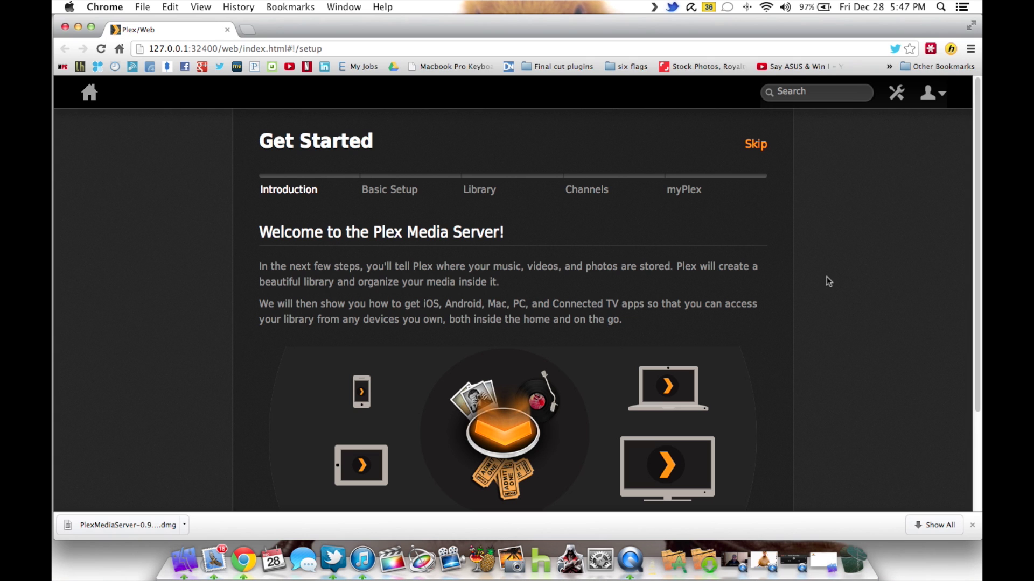
- Scroll the Introduction page and start the Plex setup wizard
scroll(828, 280, down, 5)
scroll(827, 330, up, 5)
scroll(807, 344, down, 5)
click(511, 432)
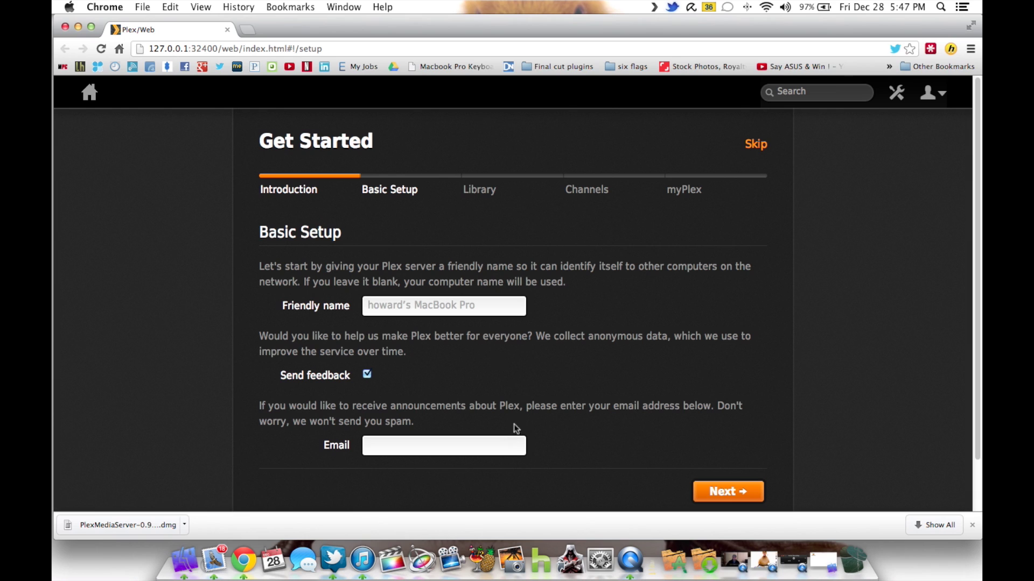
- Leave Friendly name and Email blank, advance to the Library step, and begin adding a section
click(485, 306)
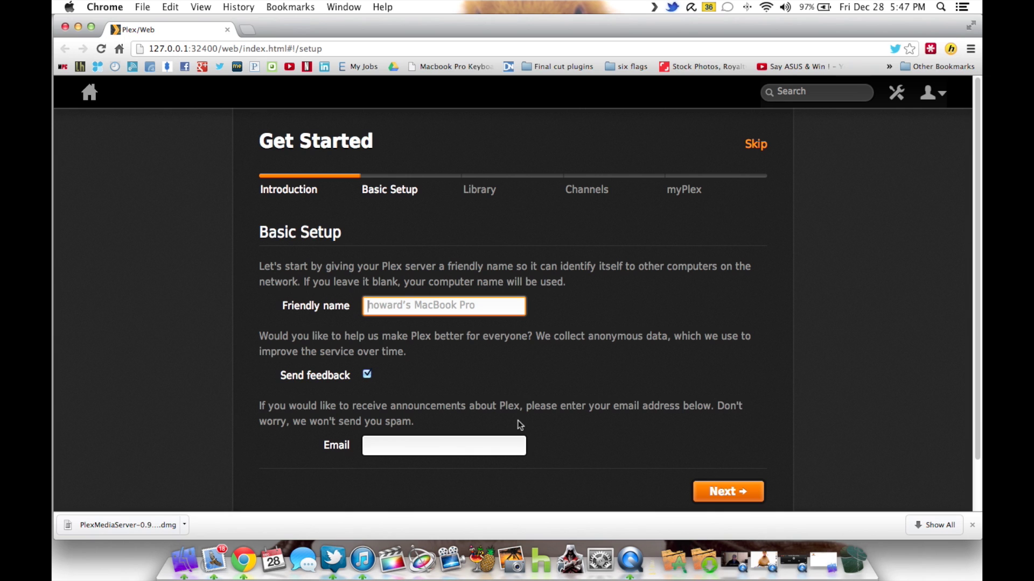
click(415, 446)
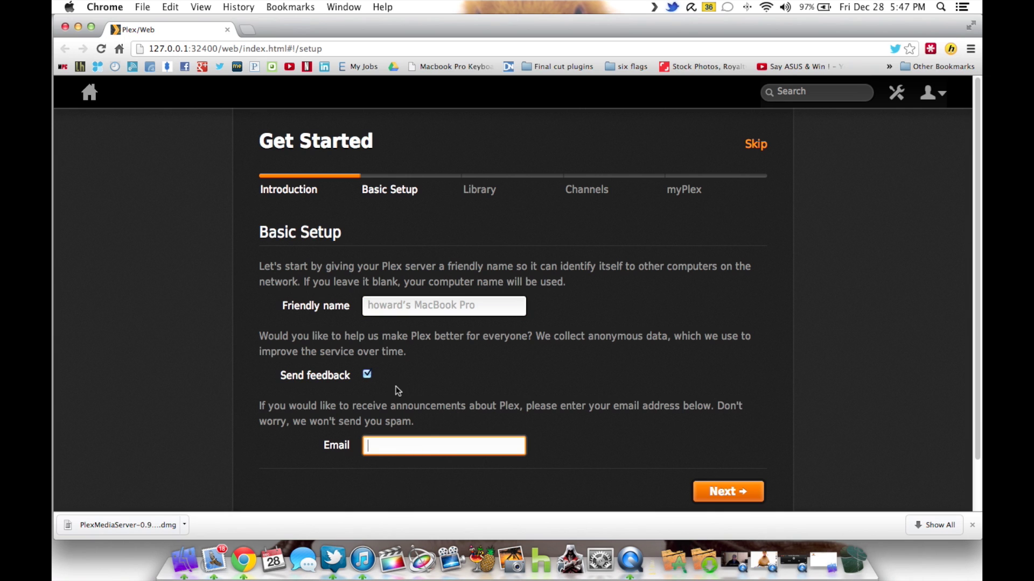
click(719, 491)
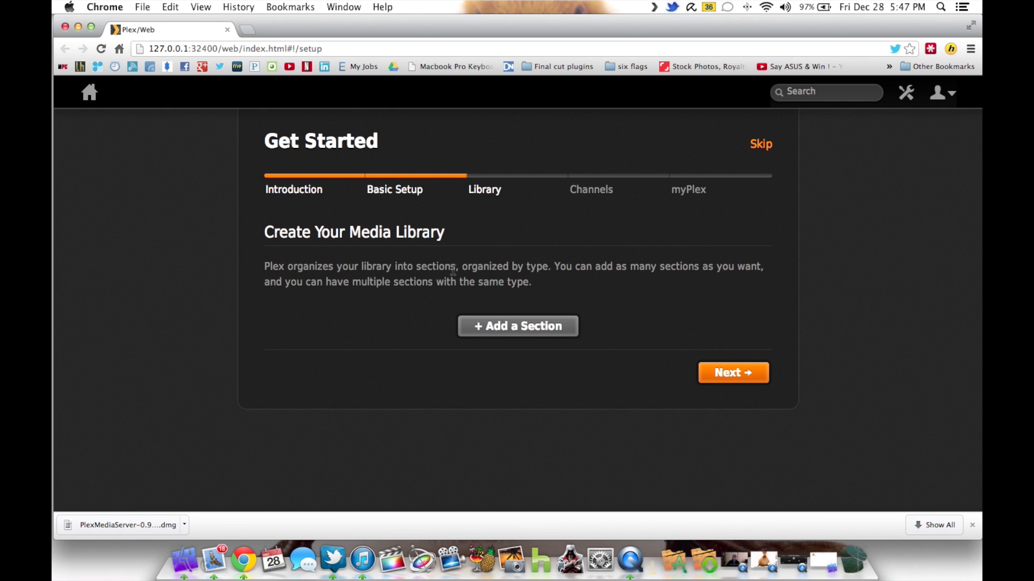
click(514, 325)
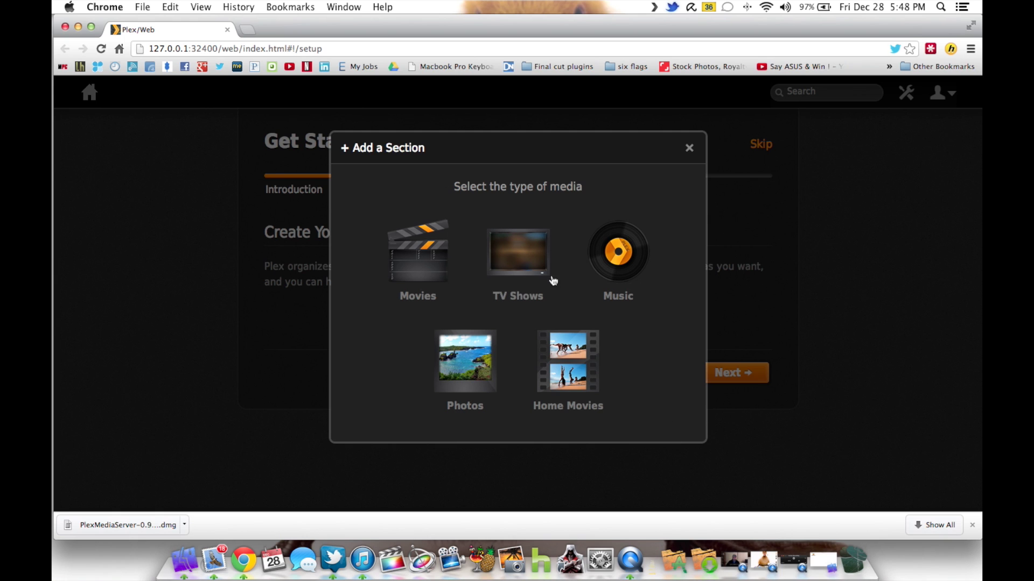
- Choose Movies as the new section's type and open the Add a Folder browser
click(420, 269)
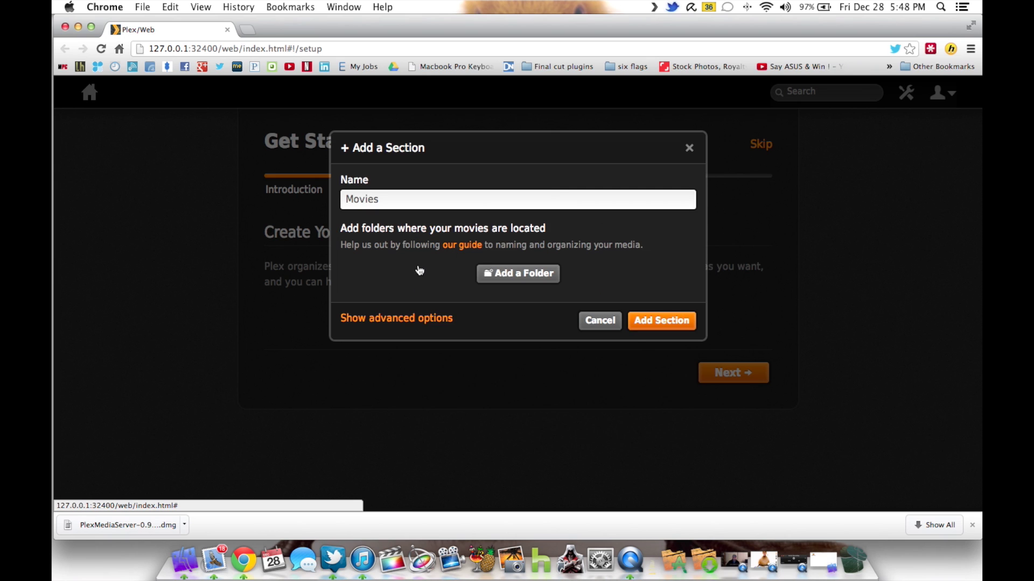
click(531, 276)
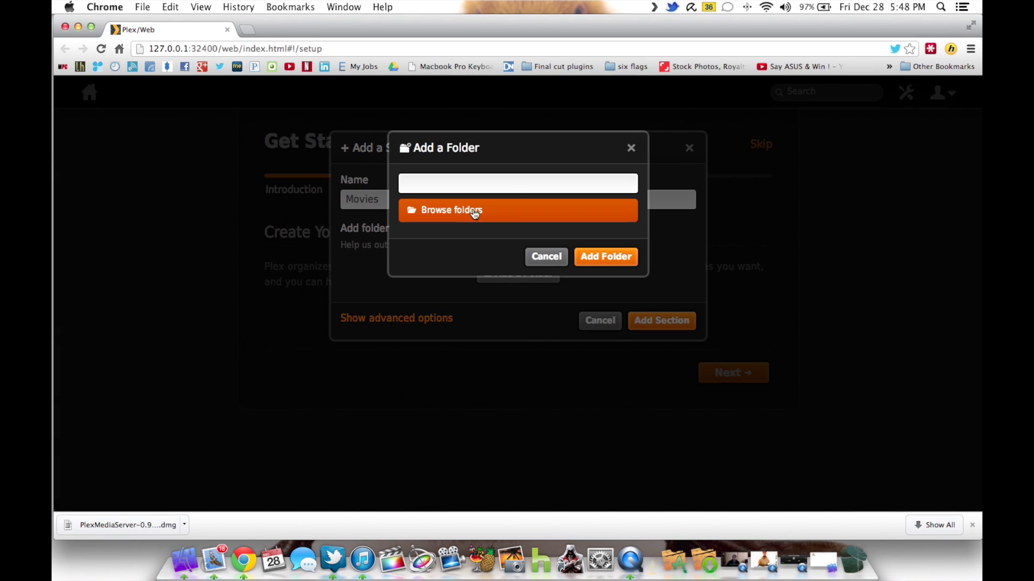
click(471, 210)
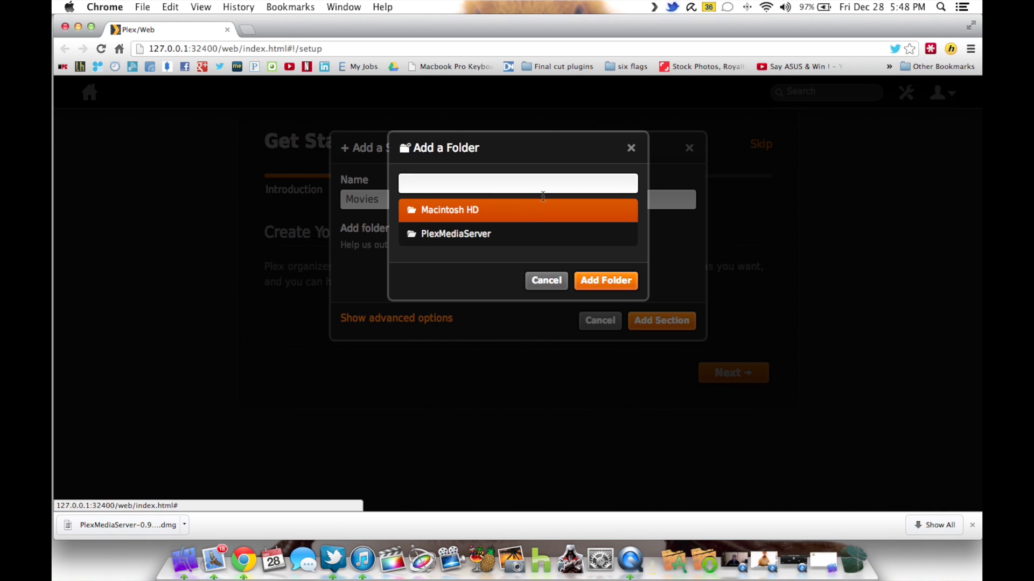
- Browse Macintosh HD and the home folder in the folder list
click(489, 219)
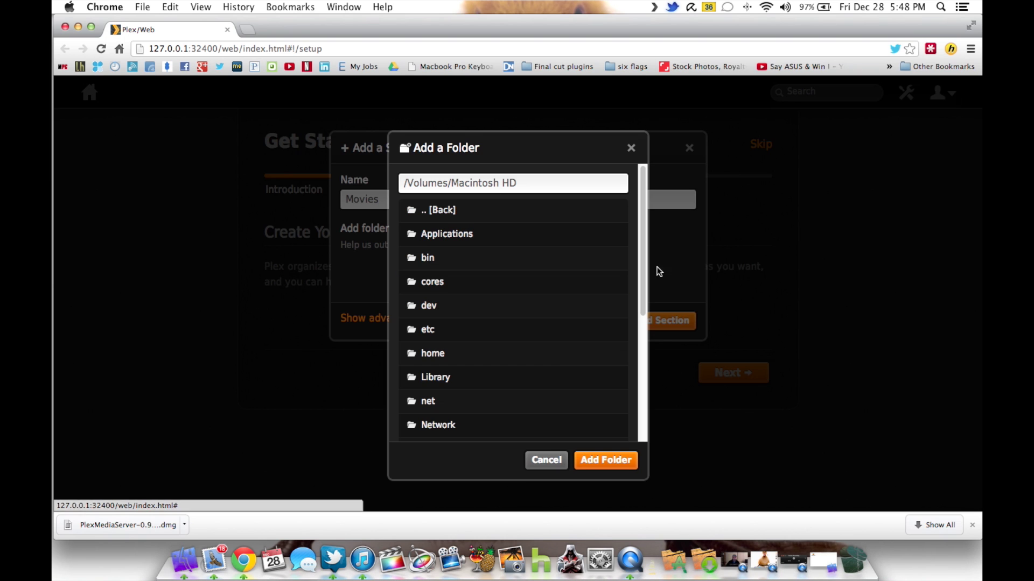
drag(644, 226, 644, 275)
click(469, 257)
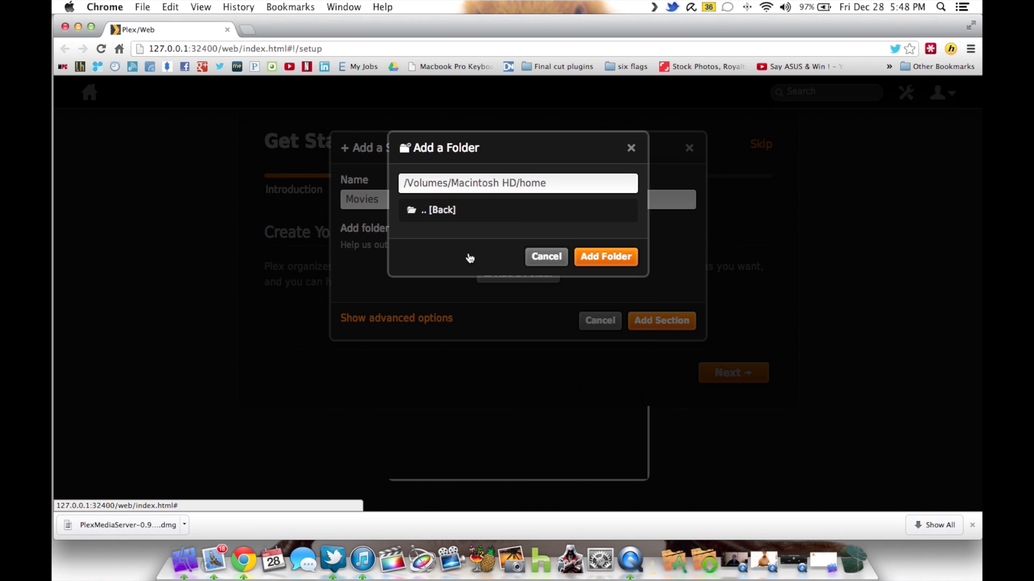
click(462, 211)
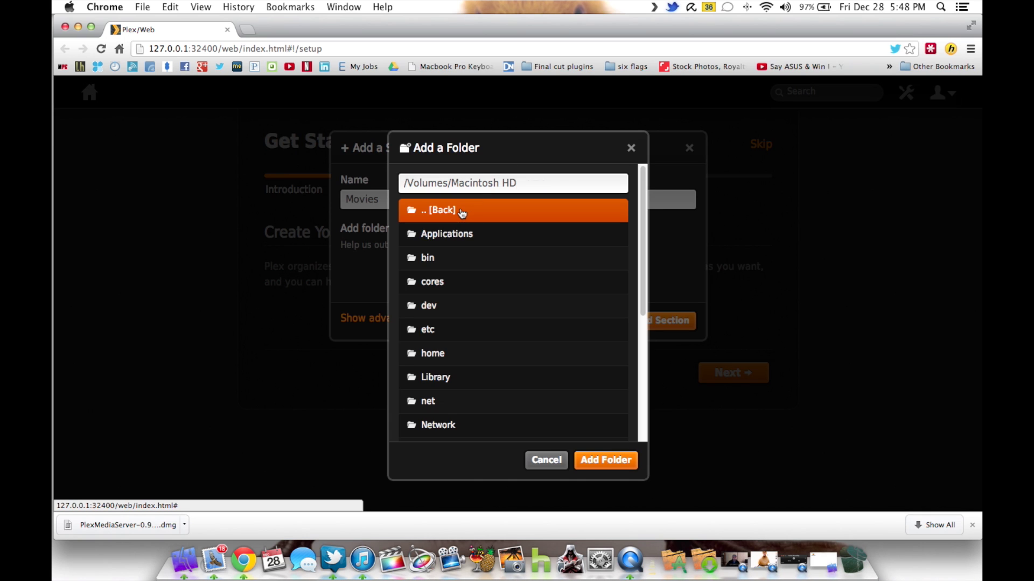
scroll(565, 293, down, 5)
scroll(566, 296, up, 5)
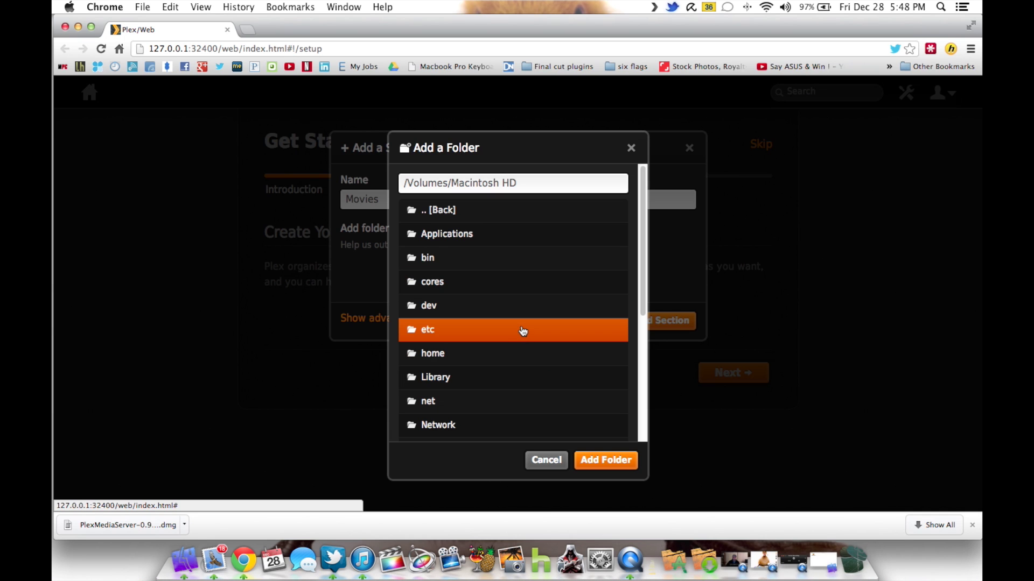
scroll(522, 331, down, 3)
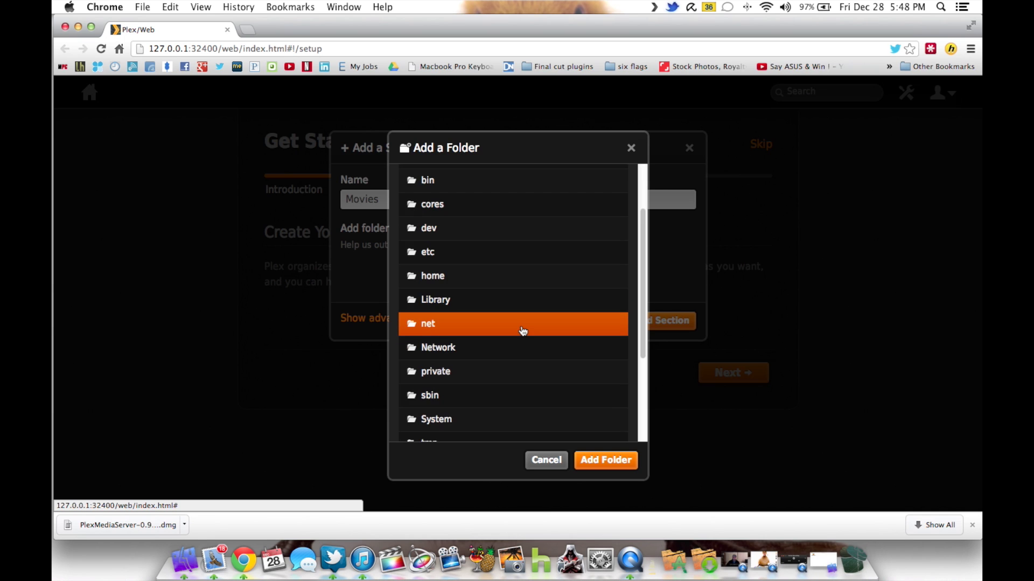
scroll(522, 331, down, 3)
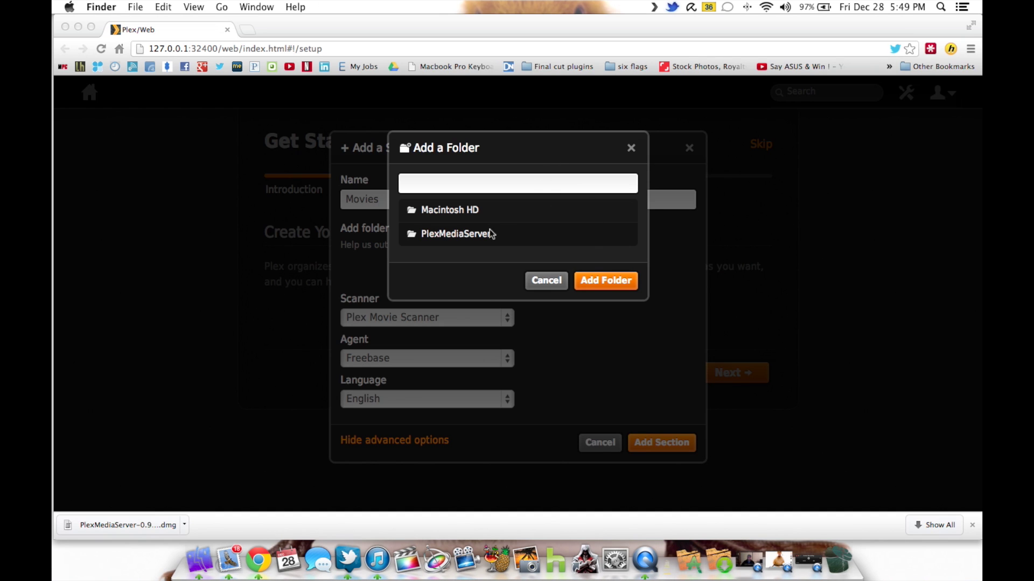
- Open a Finder window on the home folder and open its Movies folder
click(484, 208)
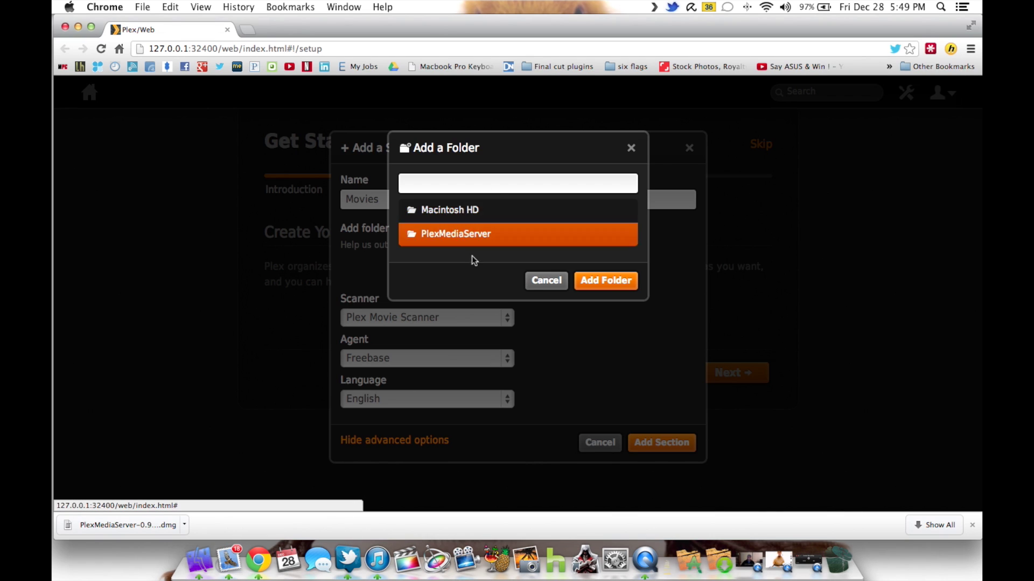
click(197, 564)
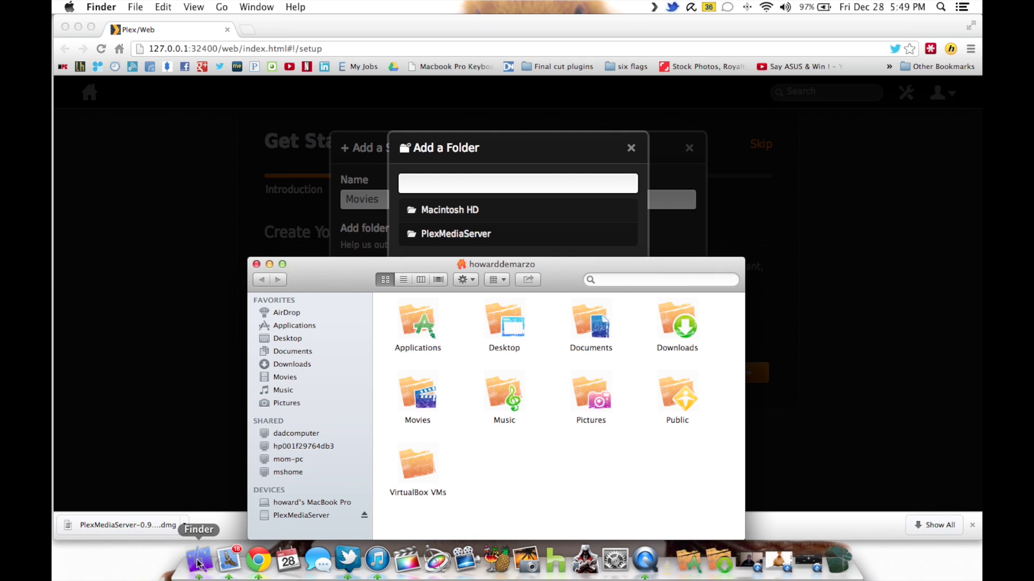
drag(340, 282, 355, 110)
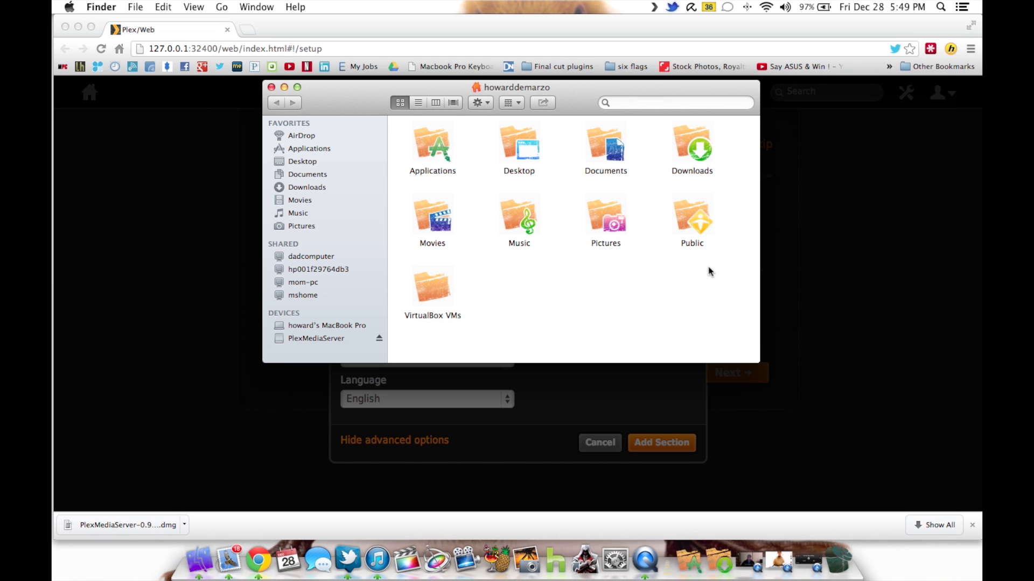
double_click(434, 225)
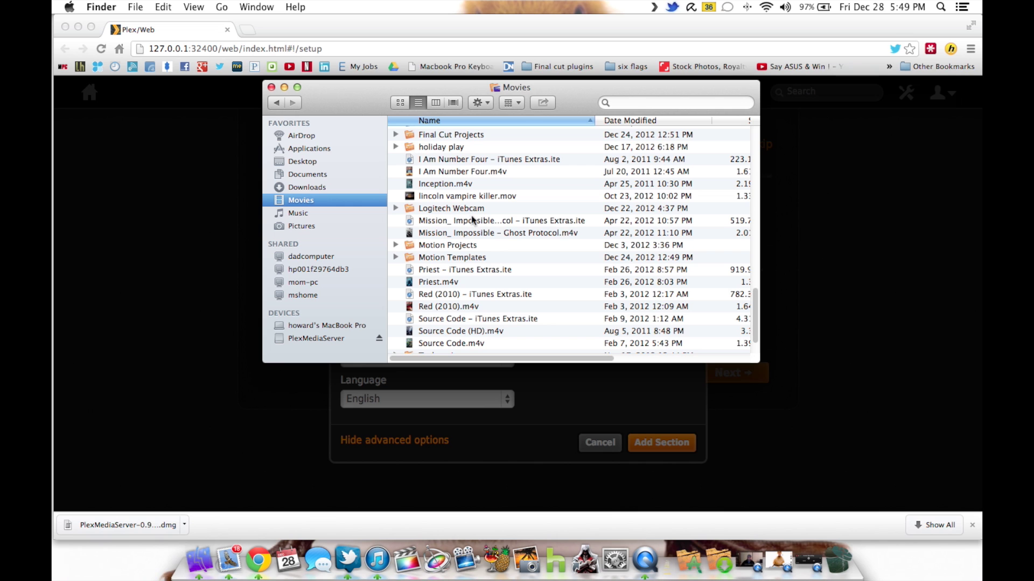
scroll(414, 210, up, 5)
scroll(415, 212, up, 15)
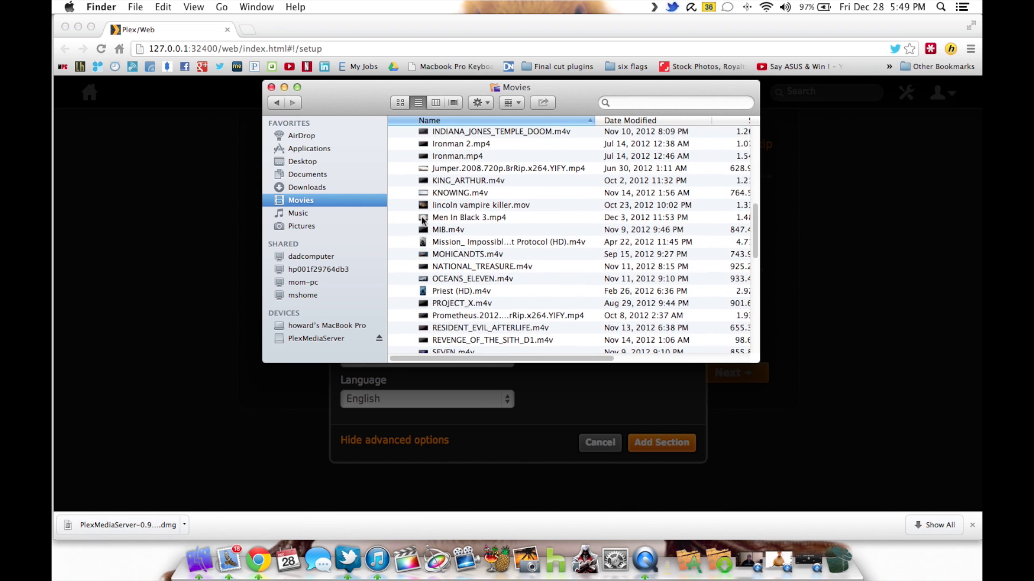
- Copy the Films folder's full location path from its Get Info window
click(432, 157)
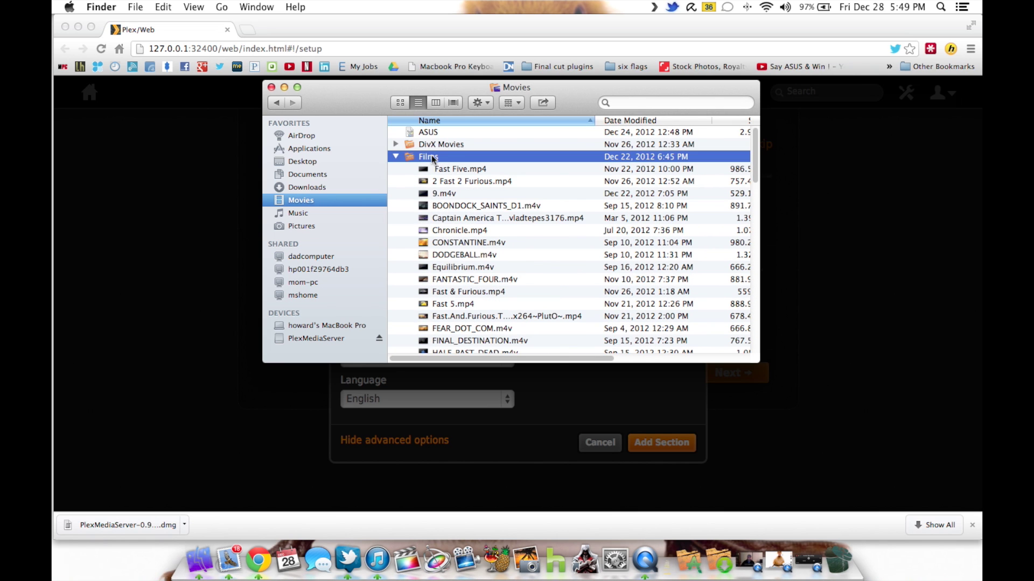
right_click(433, 157)
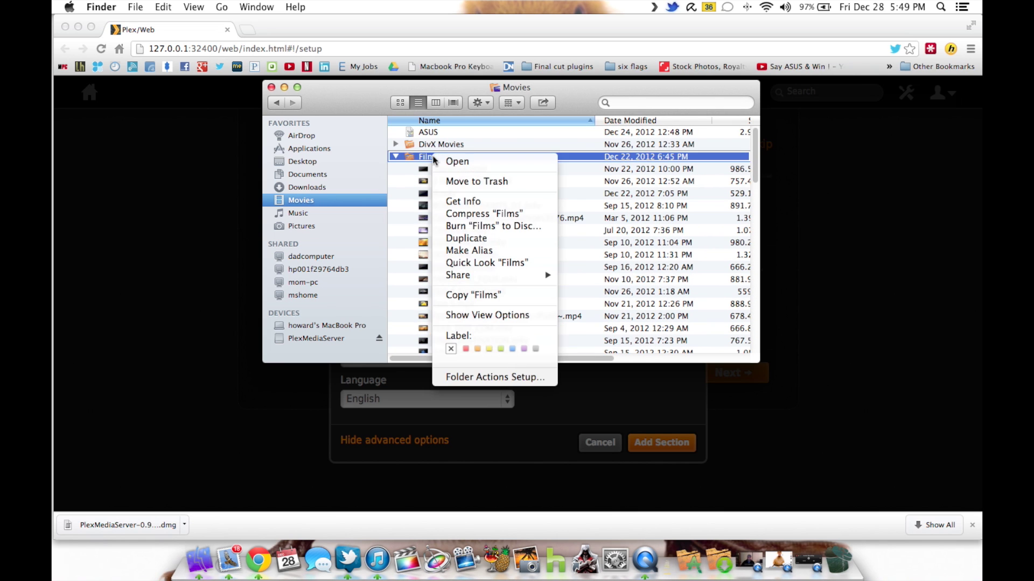
click(476, 202)
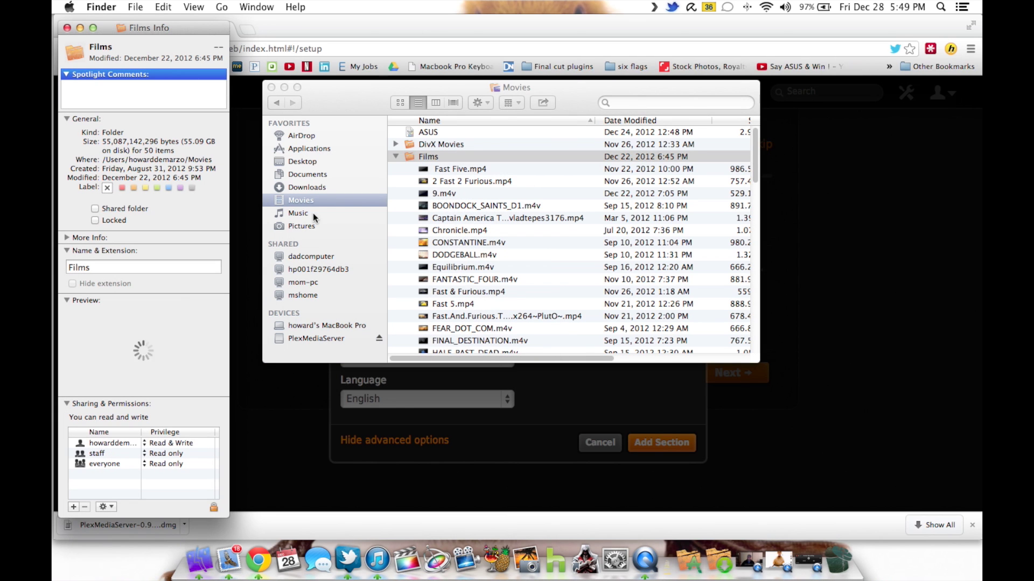
triple_click(109, 161)
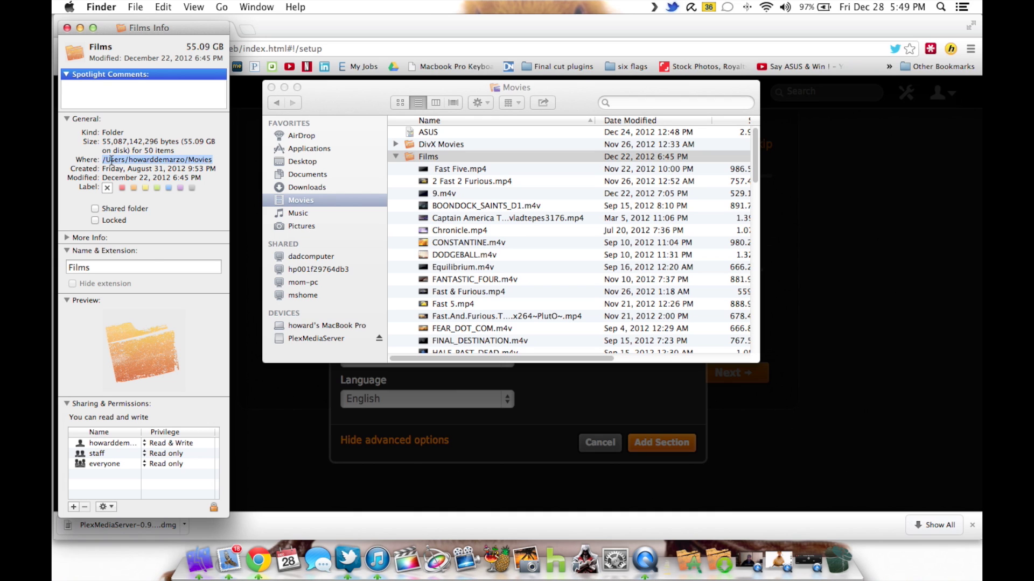
right_click(110, 160)
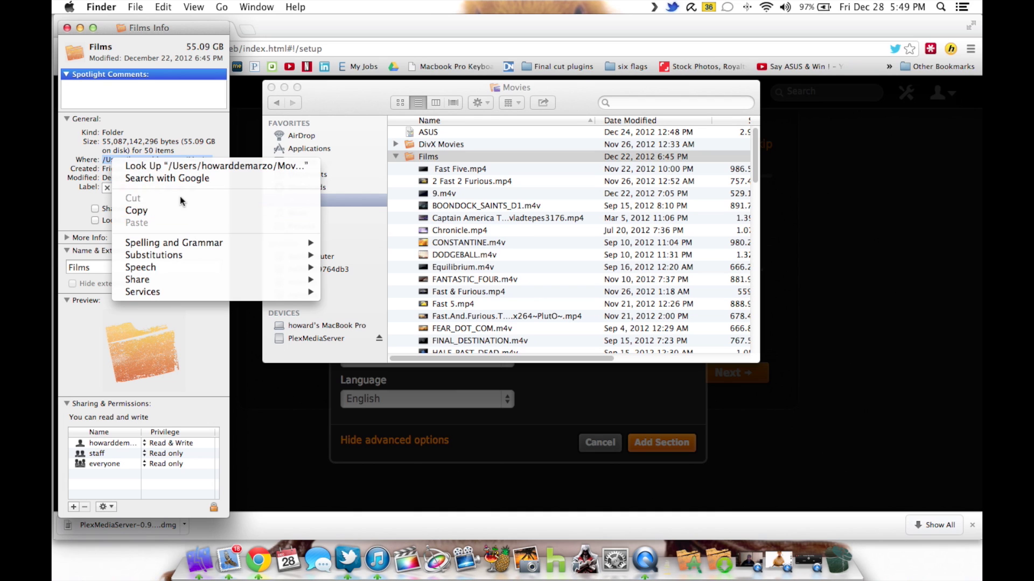
click(164, 210)
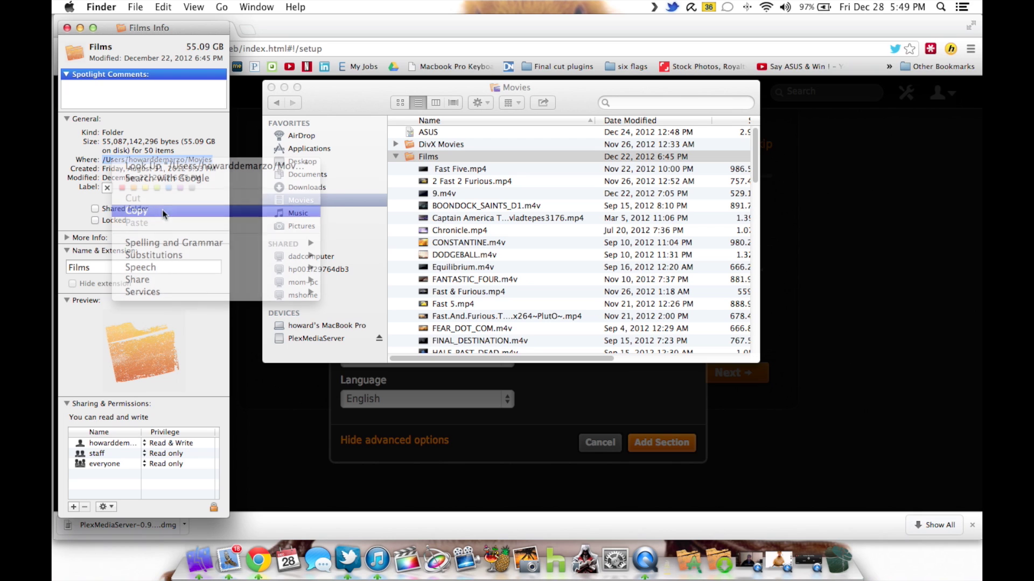
- Close the info and Movies windows and focus Plex's empty folder path field
click(66, 27)
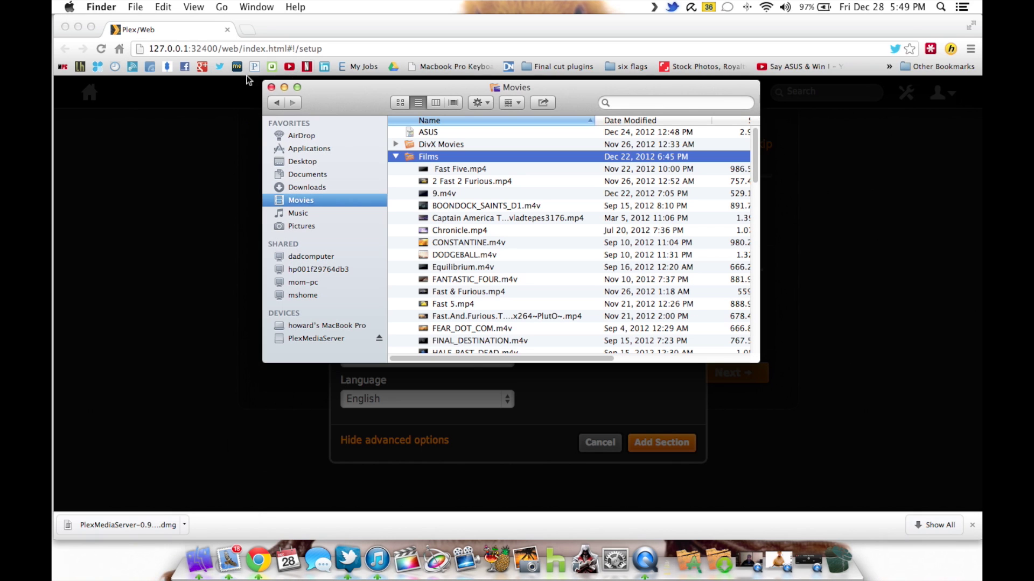
click(271, 87)
click(515, 186)
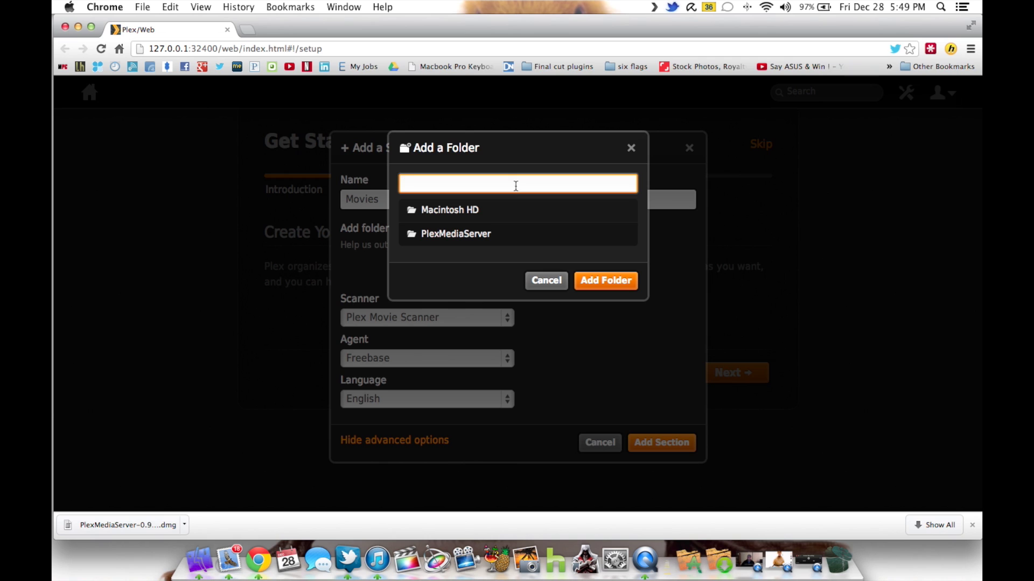
- Paste the copied path as the Movies folder, create the section, and proceed to Install Channels
key(super+v)
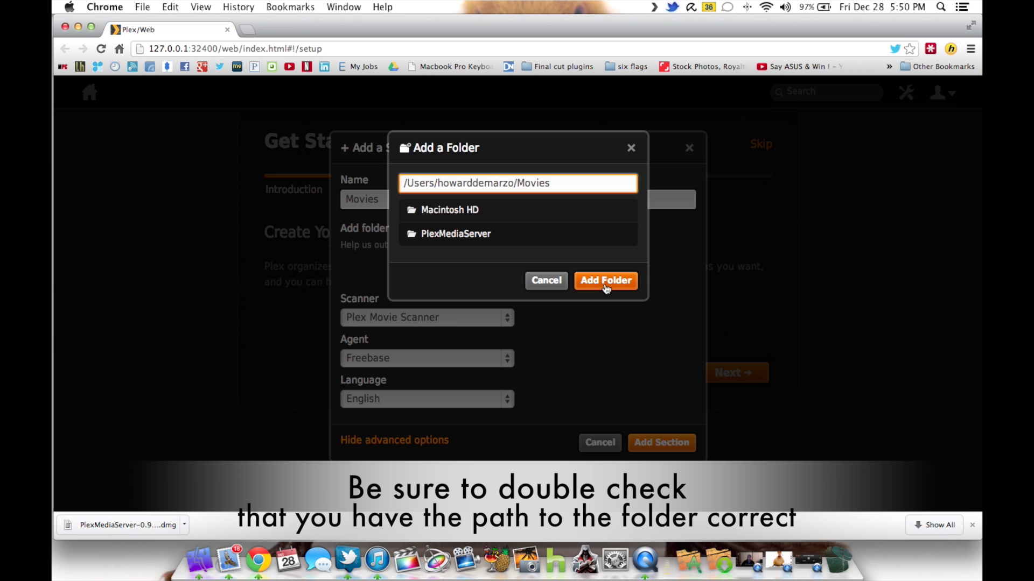
click(605, 281)
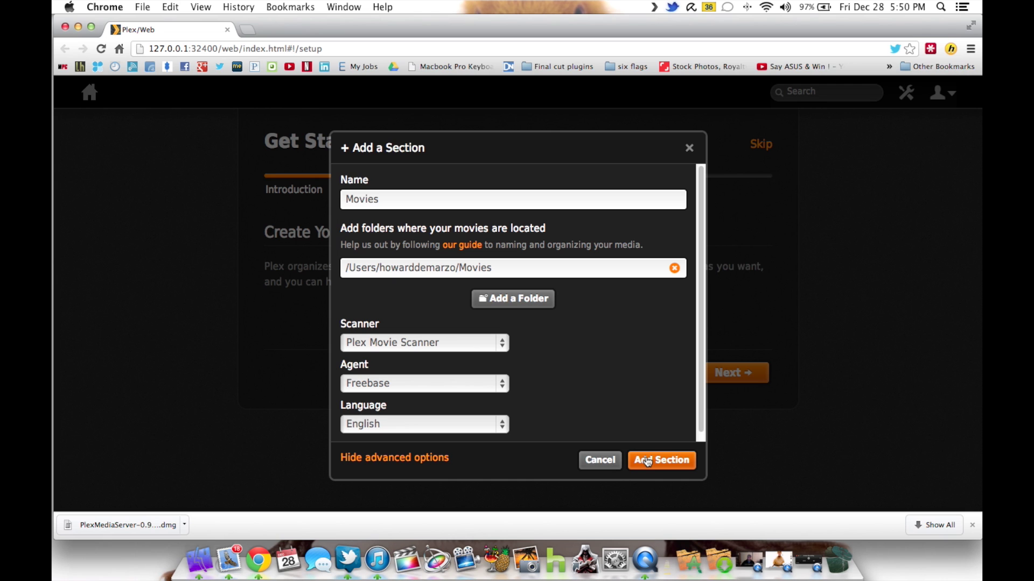
click(647, 462)
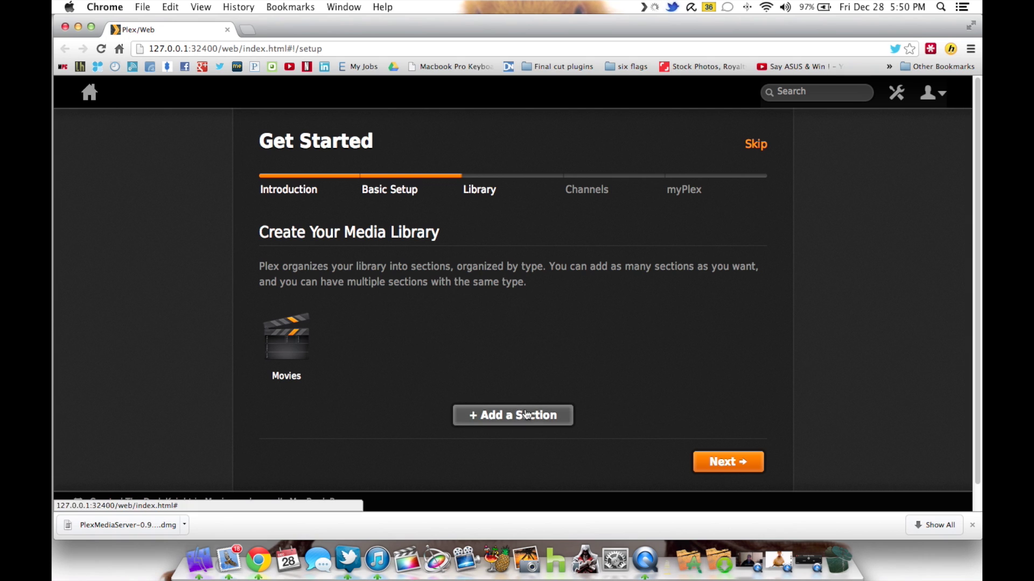
click(743, 462)
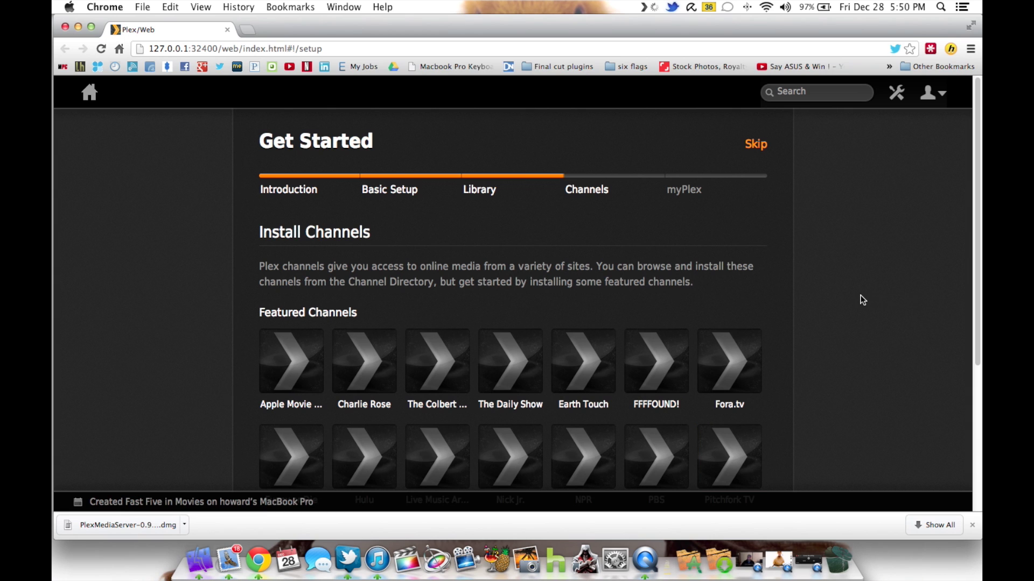
scroll(860, 296, down, 5)
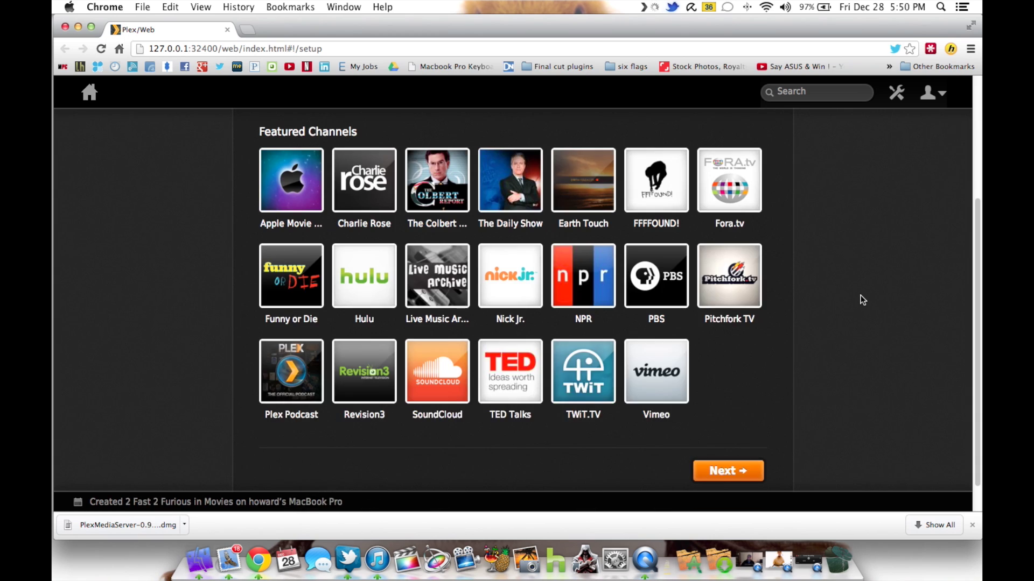
scroll(860, 300, up, 2)
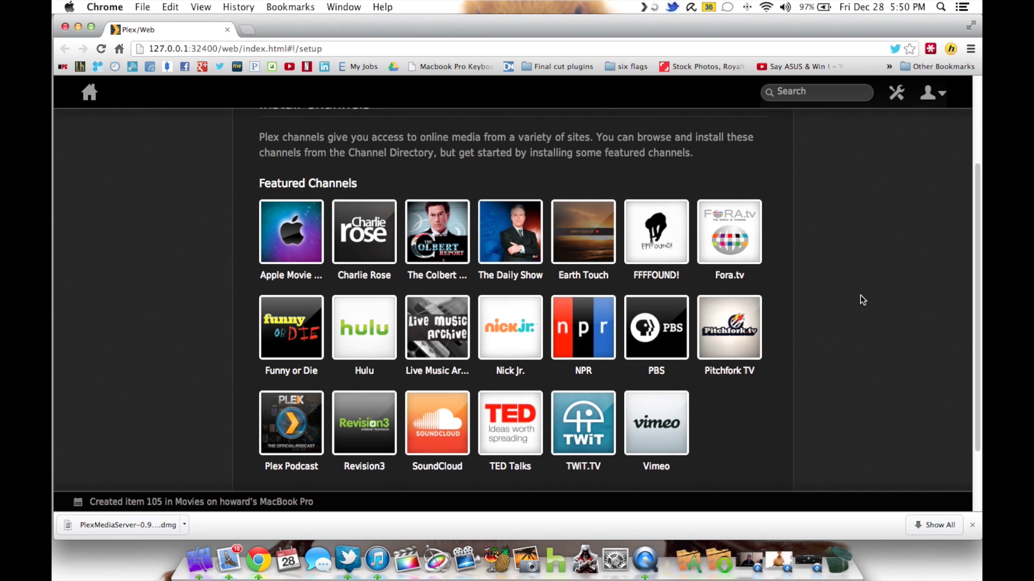
scroll(863, 300, down, 1)
scroll(863, 300, up, 3)
scroll(862, 299, down, 5)
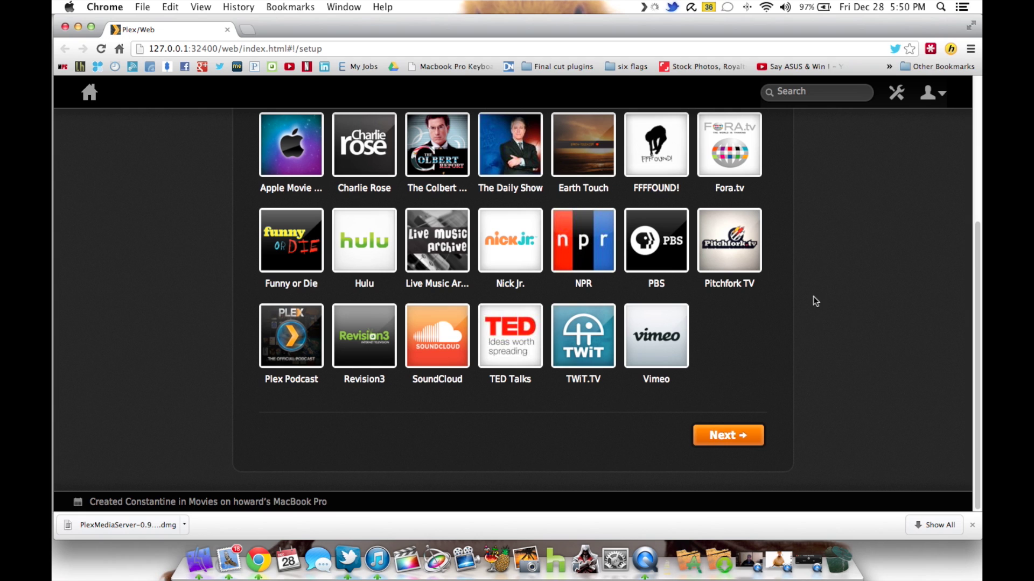
scroll(803, 331, up, 1)
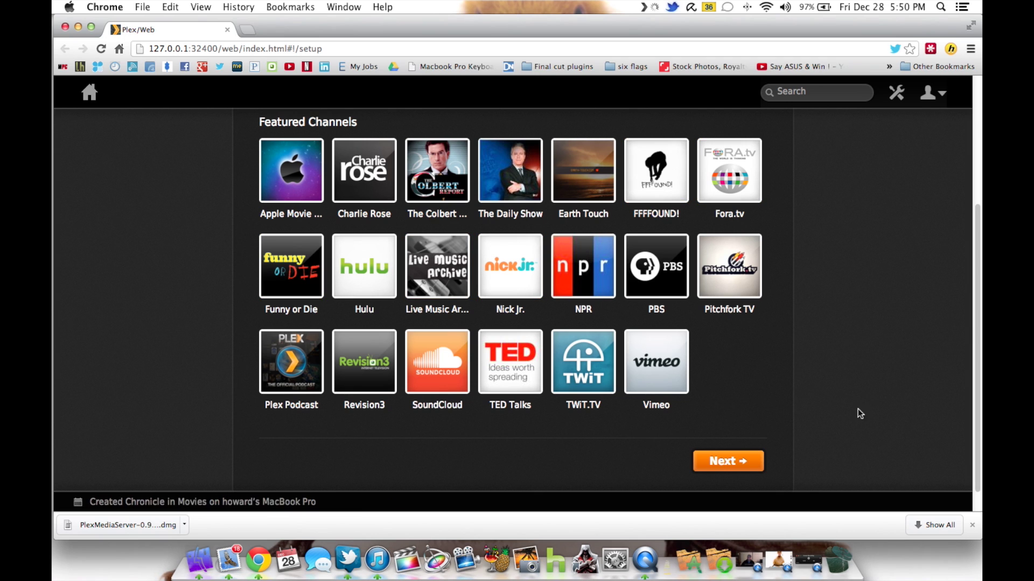
click(738, 466)
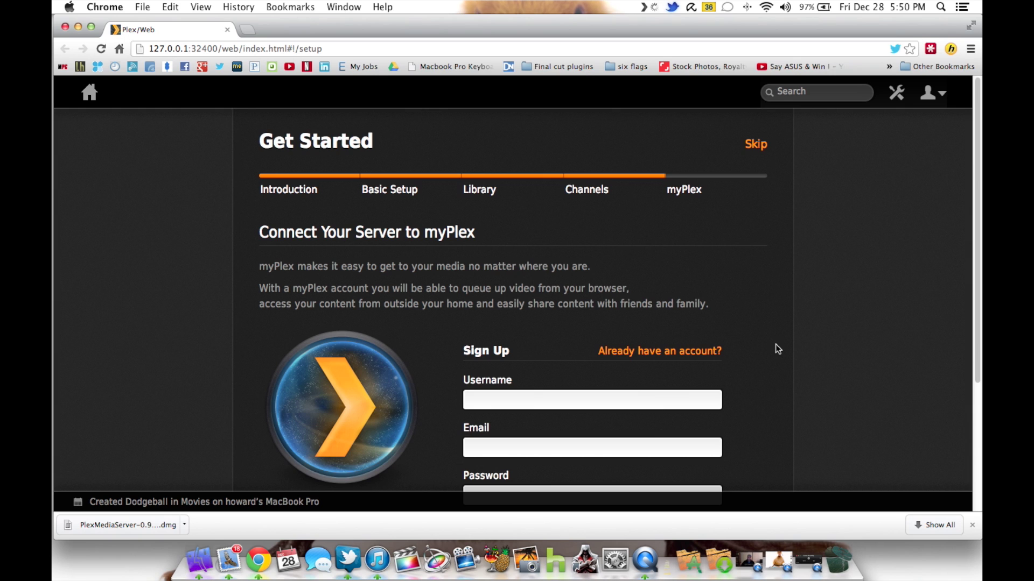
- Sign in with the existing myPlex account's e-mail username and password, reaching the final page
scroll(775, 344, down, 5)
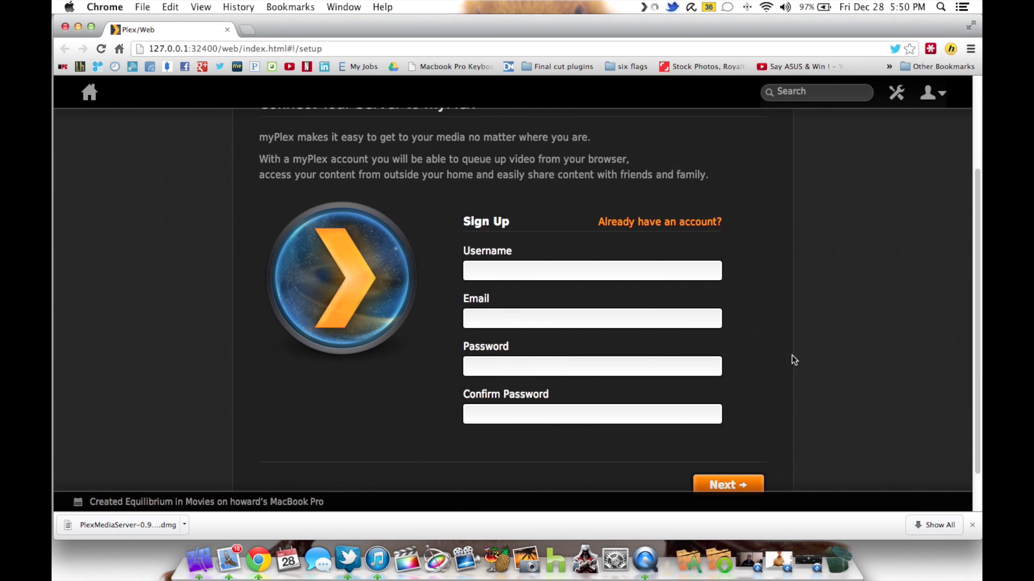
scroll(792, 358, up, 5)
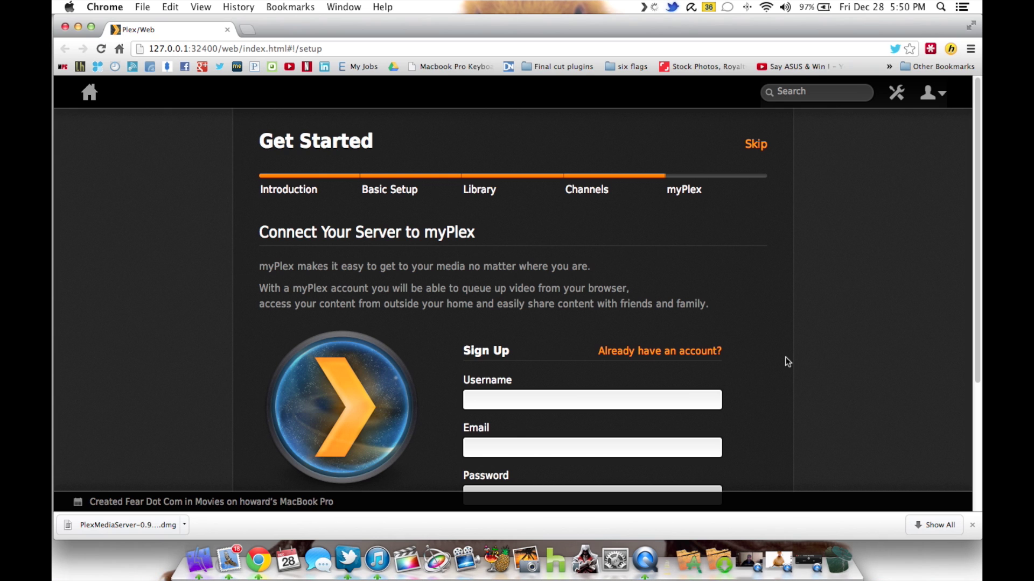
scroll(785, 357, down, 3)
click(670, 261)
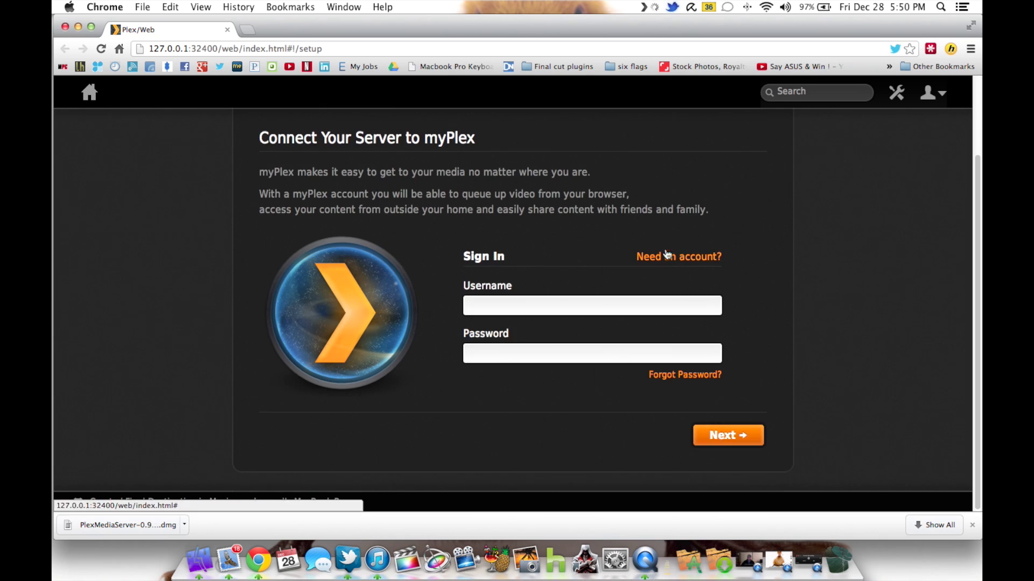
click(597, 300)
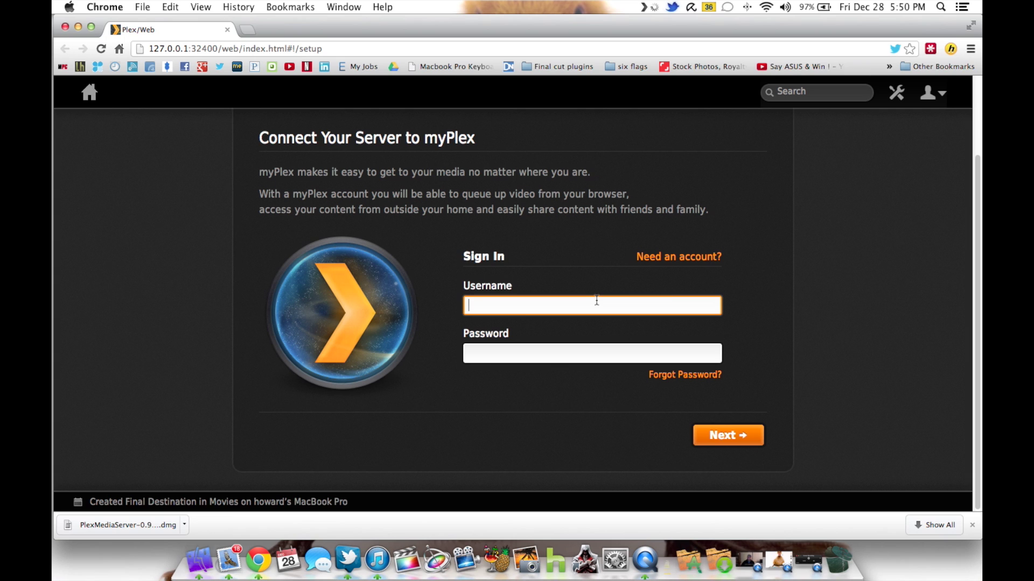
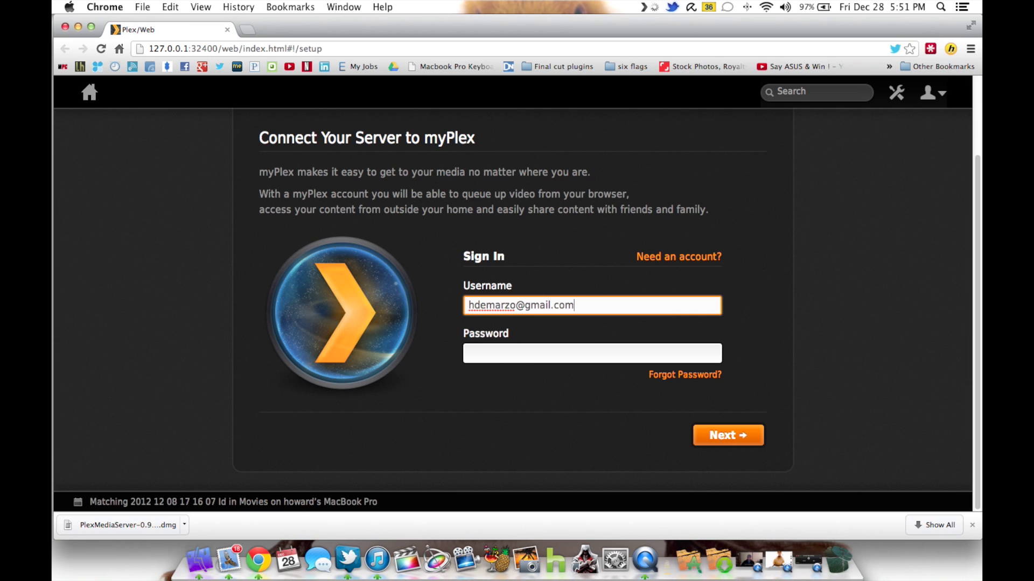
click(469, 353)
text(••)
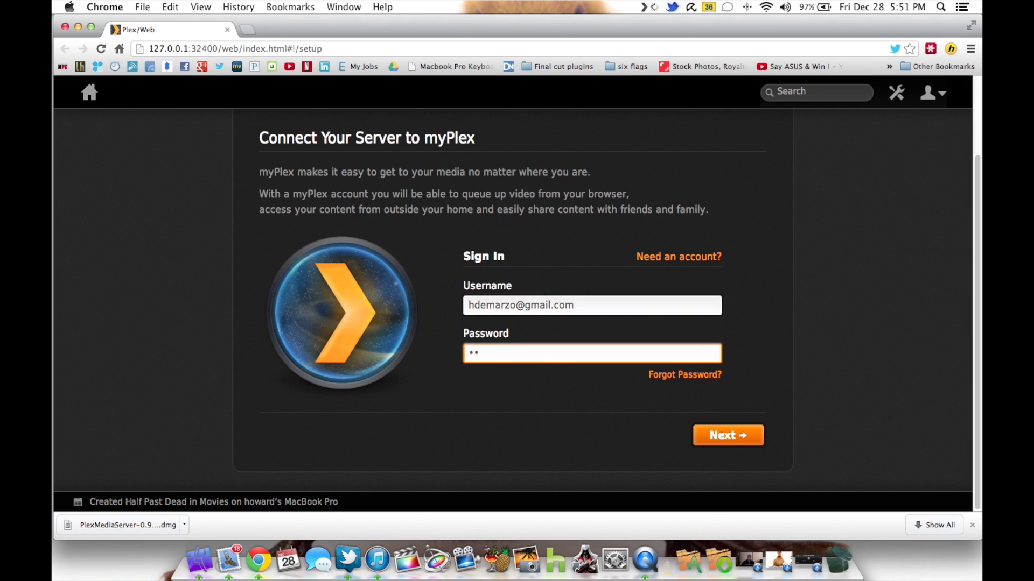
text(••••)
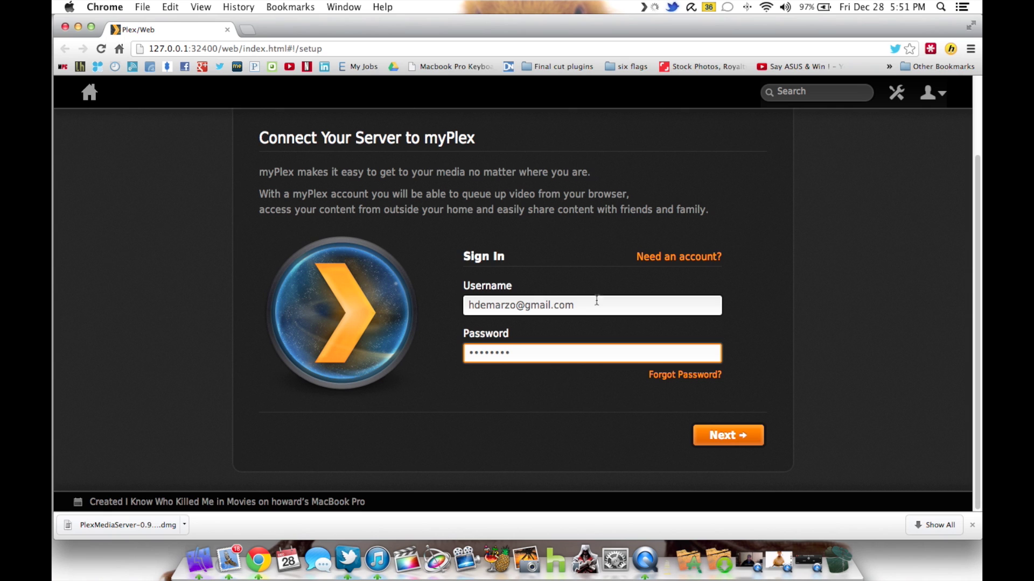
click(744, 440)
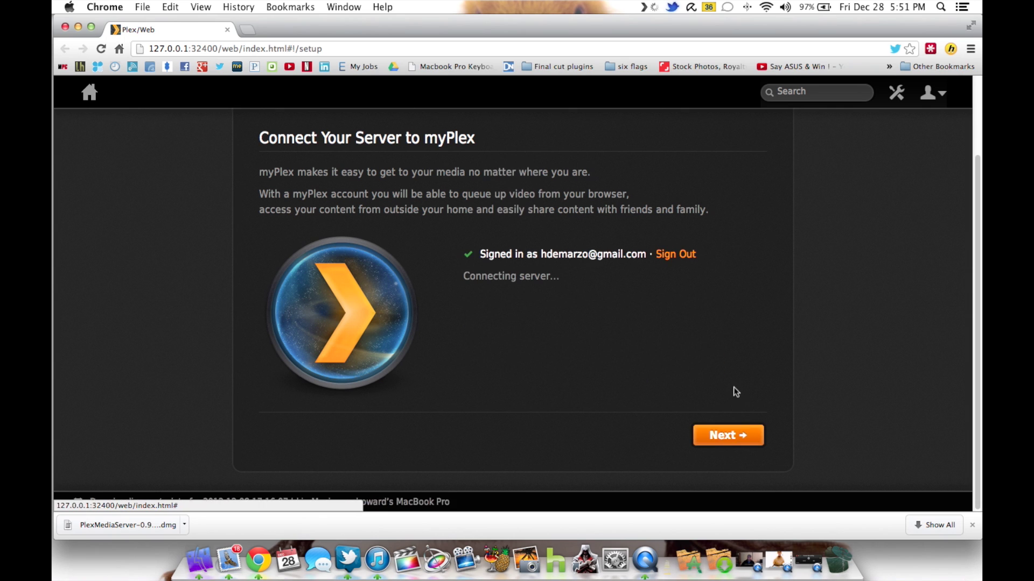
click(722, 435)
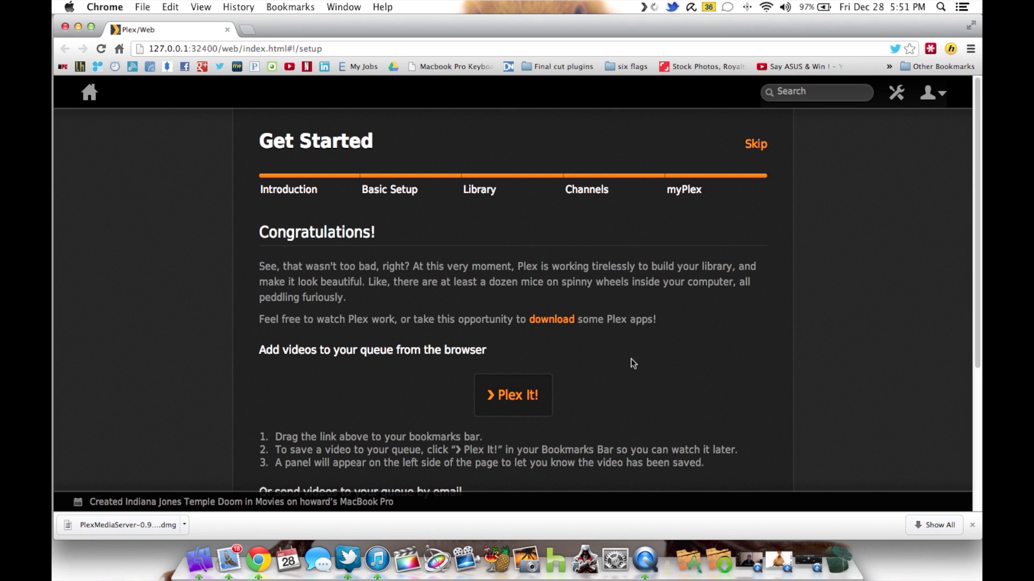
- Finish the setup wizard with Done on the Congratulations page
scroll(715, 340, down, 5)
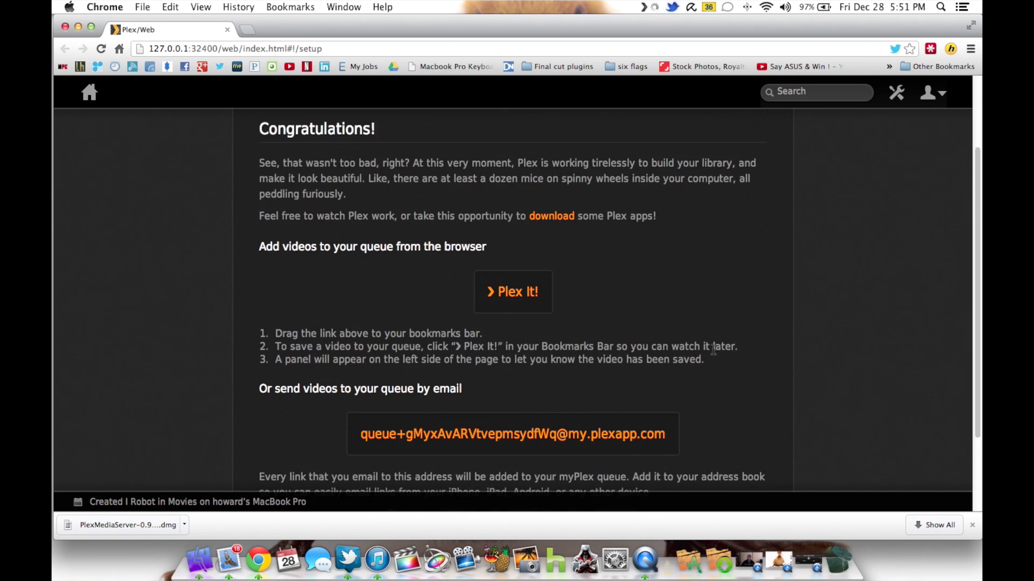
scroll(715, 354, down, 3)
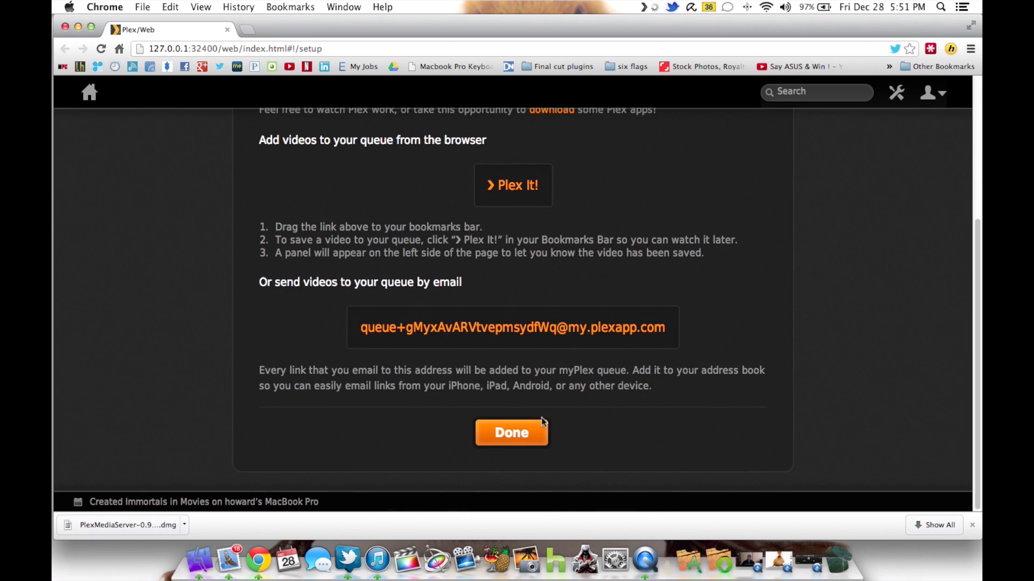
click(512, 437)
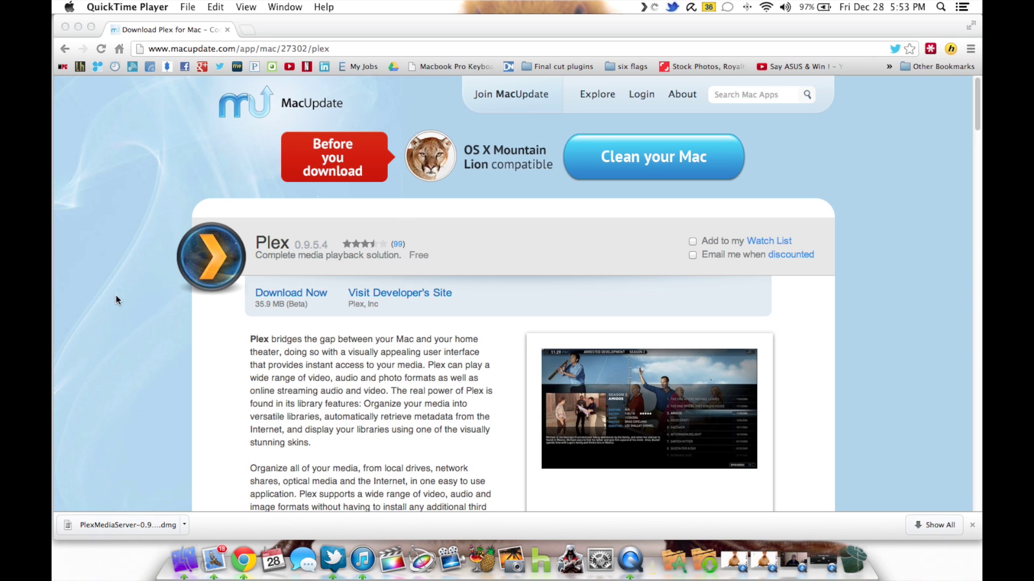
- Download the free Plex 0.9.5.4 zip from MacUpdate and open it once finished
click(304, 293)
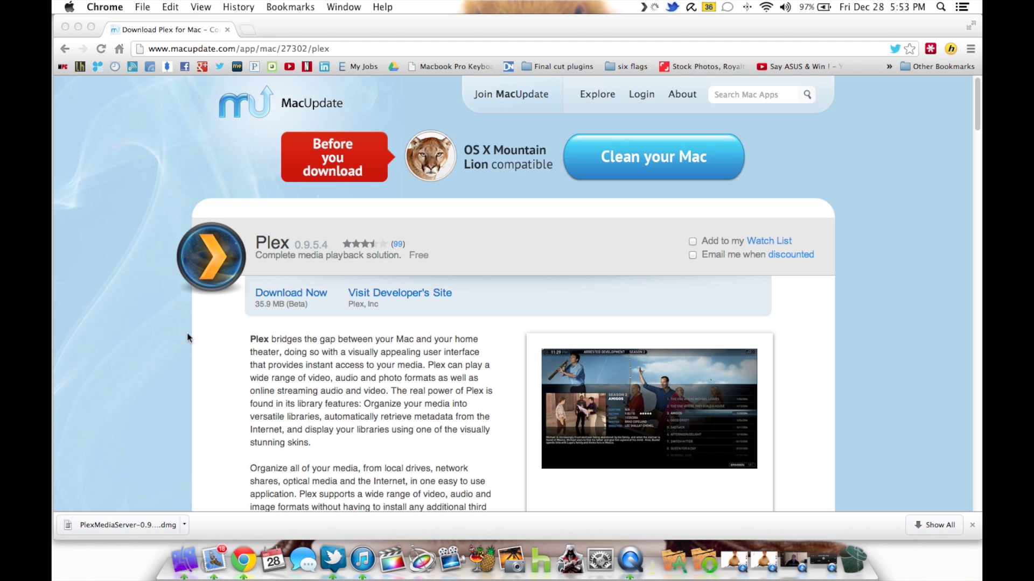
click(301, 295)
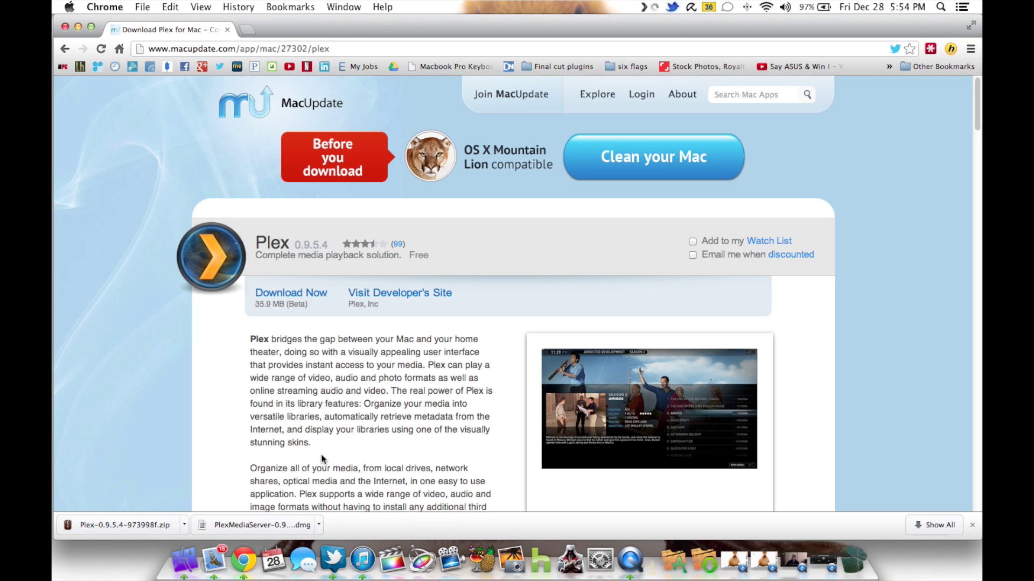
click(125, 530)
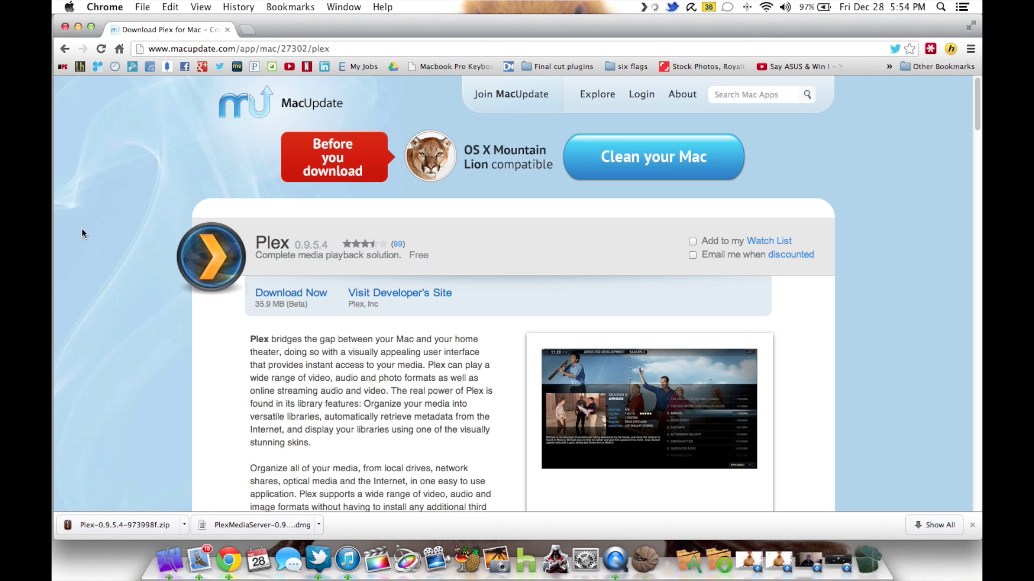
- Move the unzipped Plex app from Downloads into the Applications folder
click(79, 26)
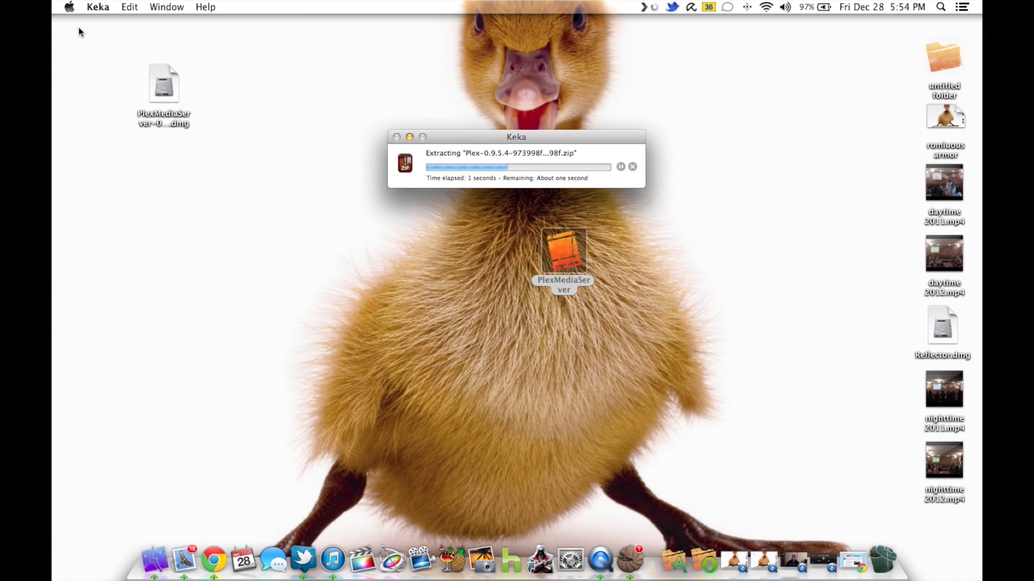
drag(569, 252, 176, 172)
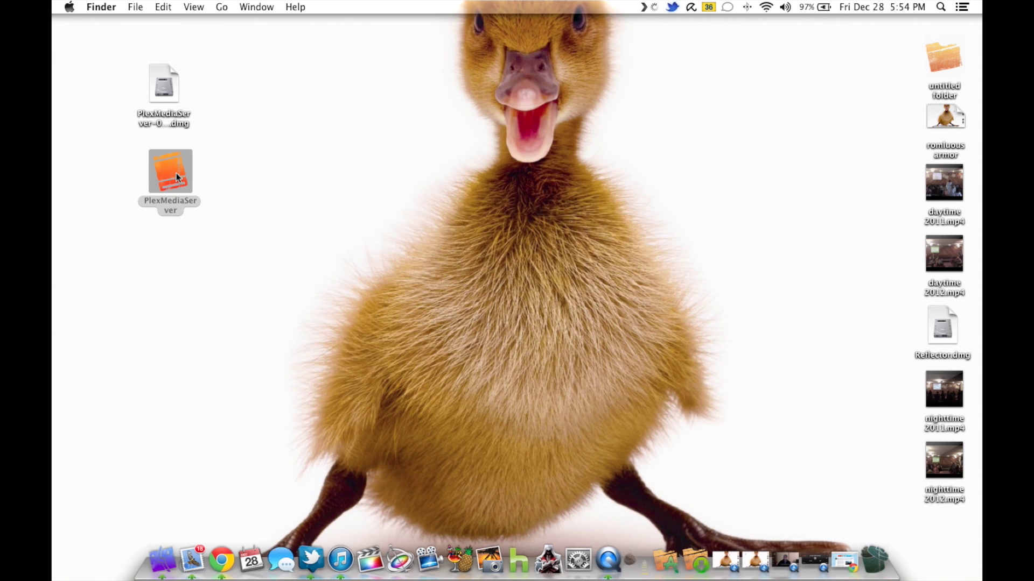
click(173, 558)
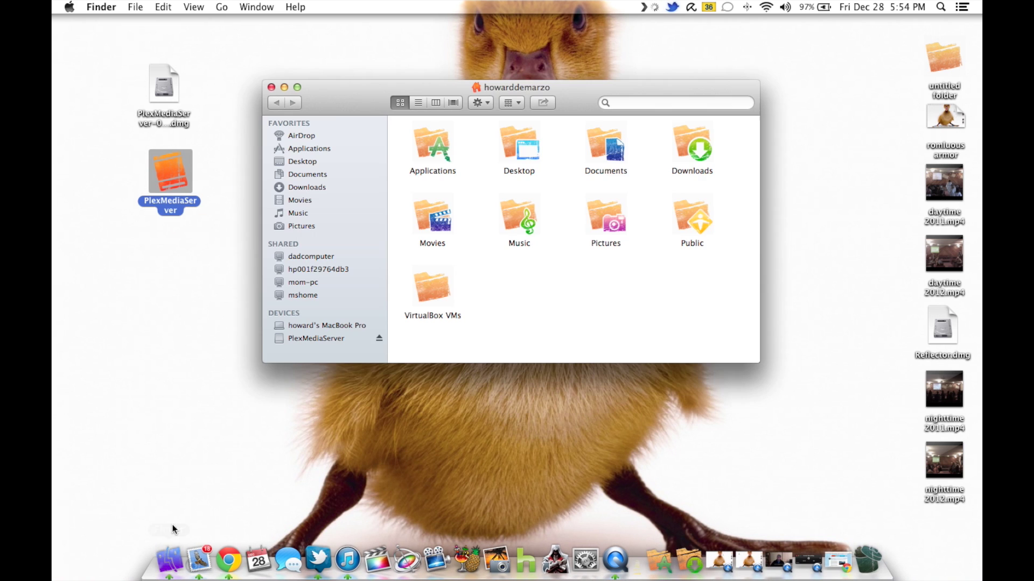
double_click(698, 141)
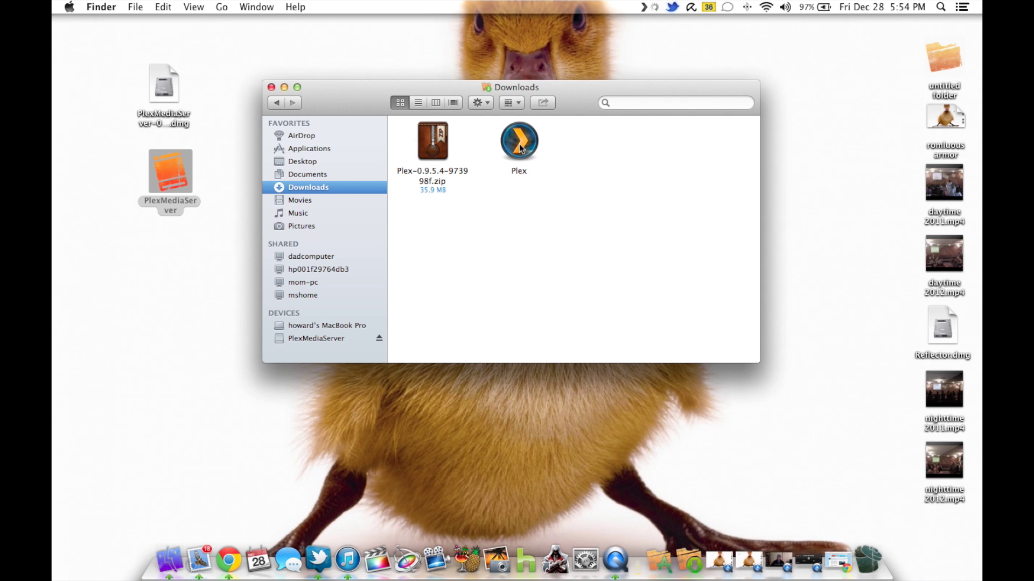
drag(531, 150, 666, 563)
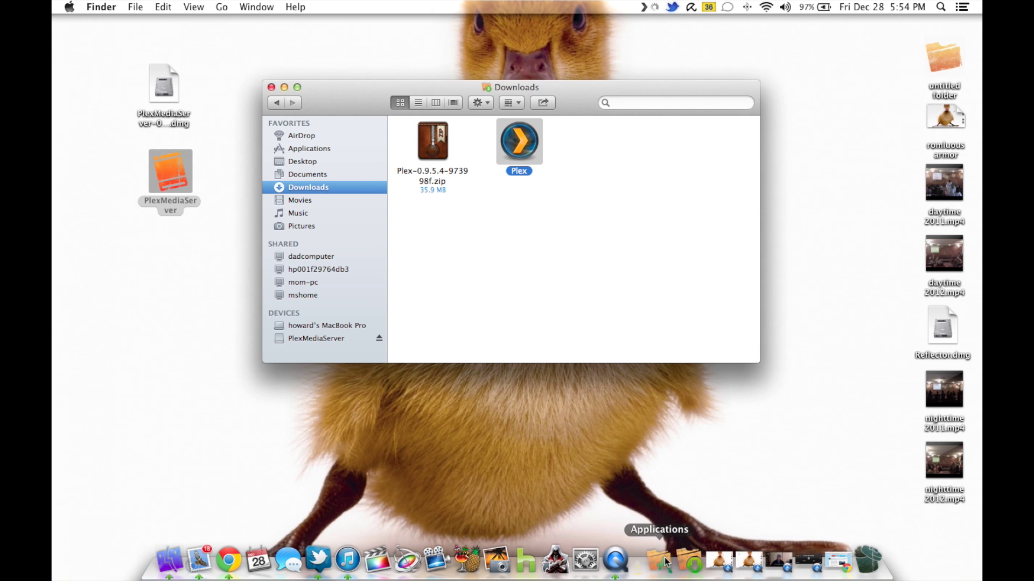
- Close the Downloads window and drag Plex from the Applications stack into the Dock
click(271, 87)
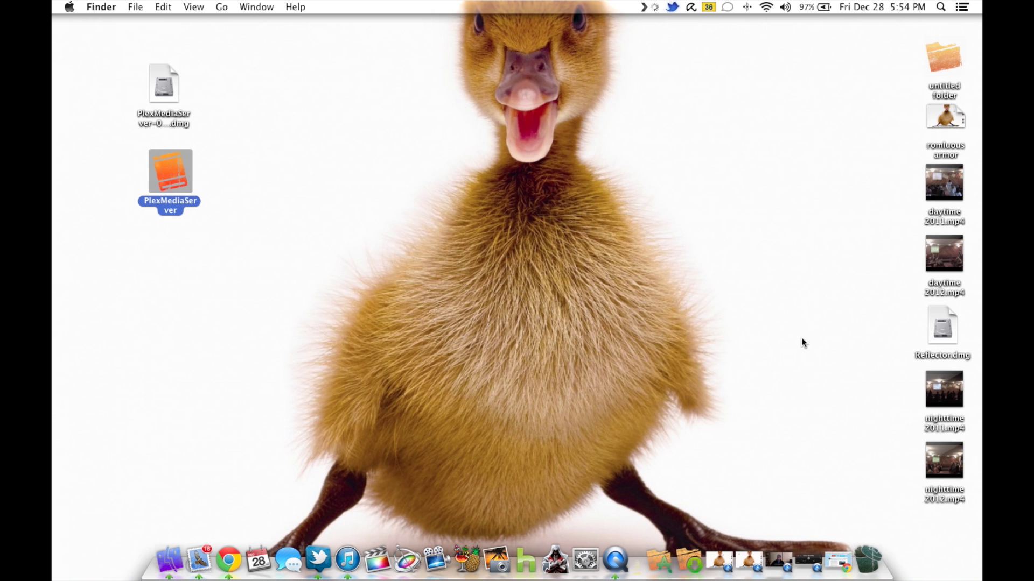
click(661, 562)
scroll(742, 269, down, 10)
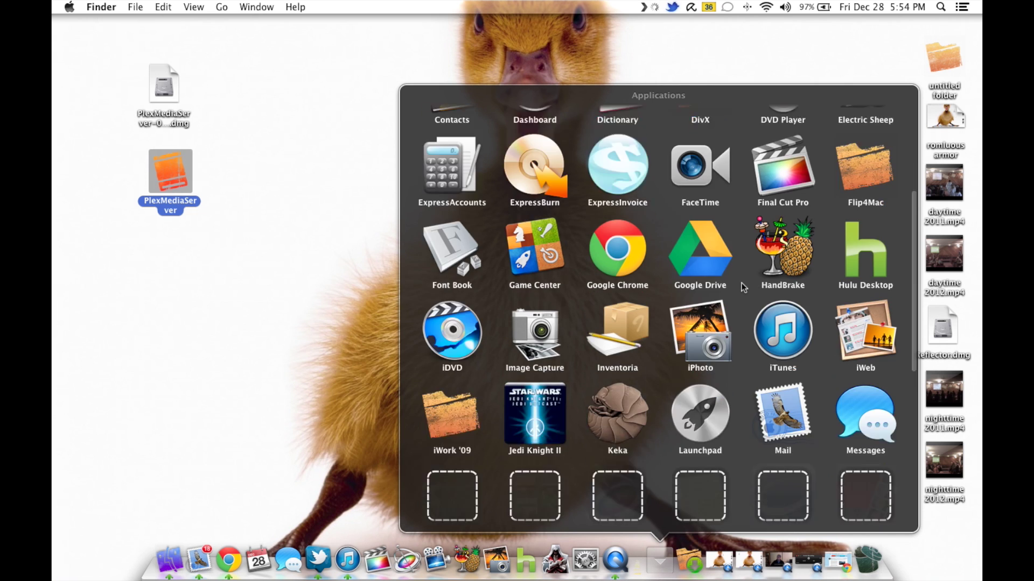
scroll(742, 283, down, 5)
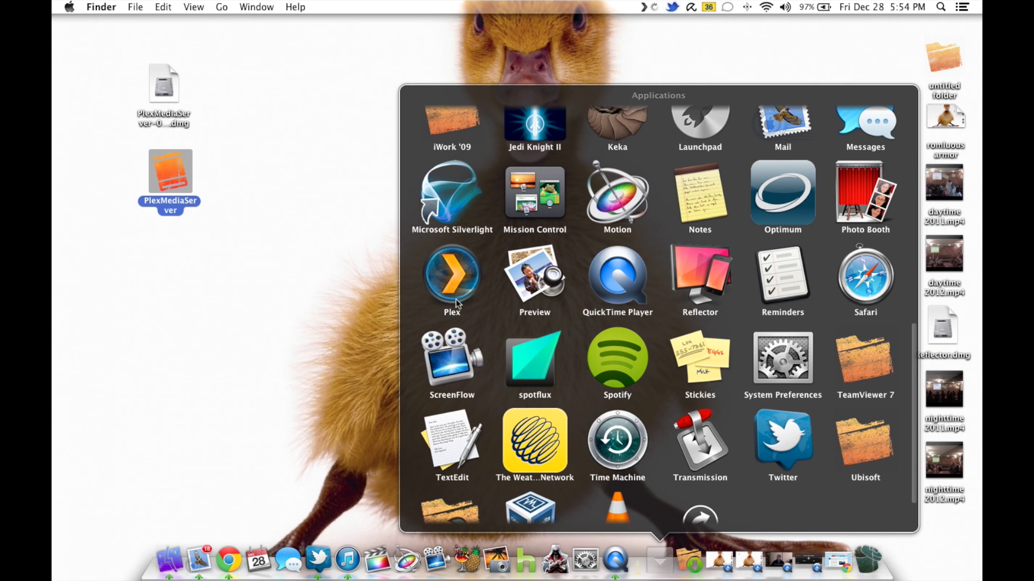
click(441, 303)
drag(442, 303, 512, 558)
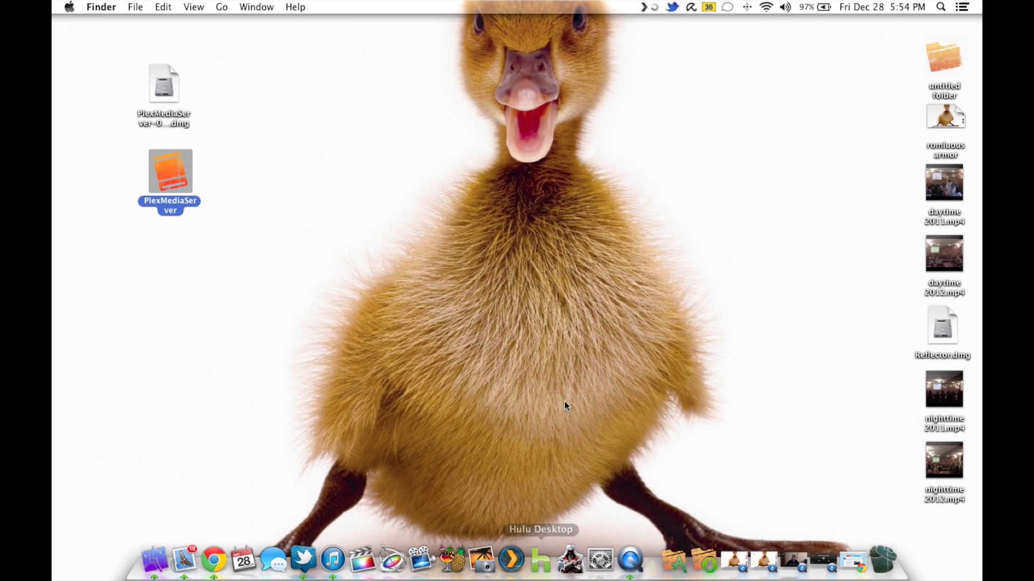